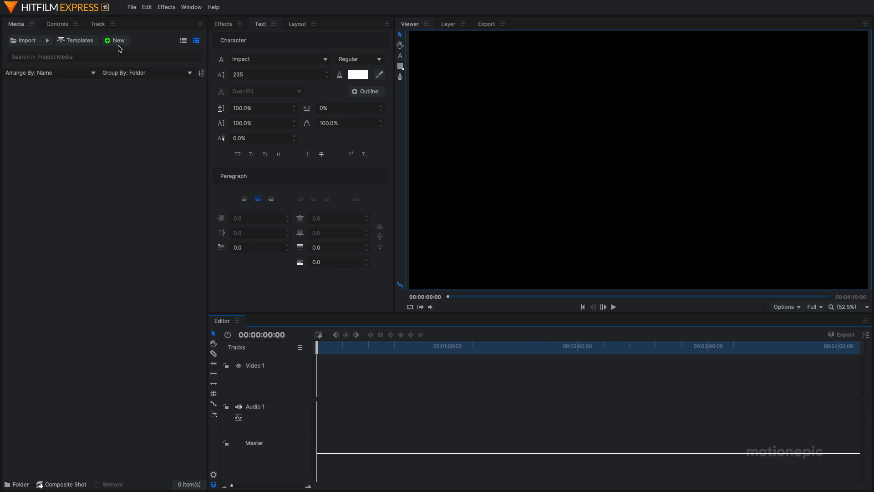
Step: Create a new composite shot named main with a 00:00:10:00 duration
{"action": "left_click", "coordinate": [120, 43]}
{"action": "left_click", "coordinate": [122, 53]}
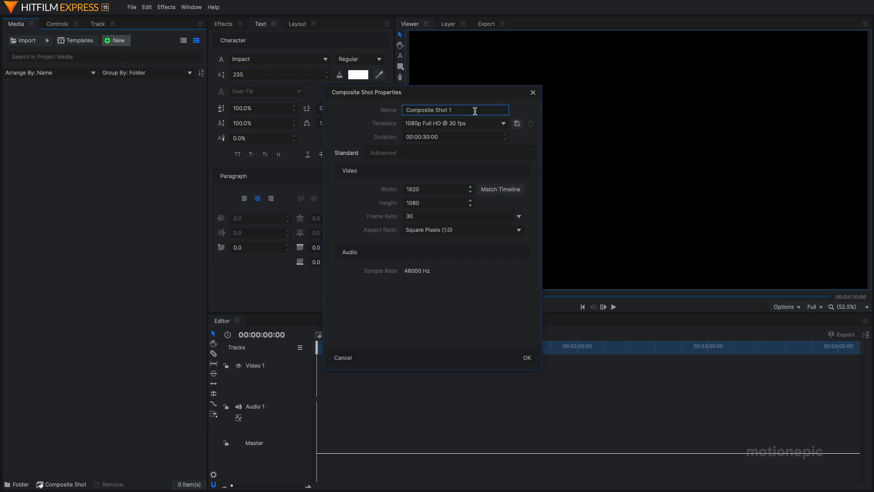
{"action": "left_click_drag", "start_coordinate": [475, 111], "coordinate": [326, 98]}
{"action": "type", "text": "main"}
{"action": "left_click", "coordinate": [424, 137]}
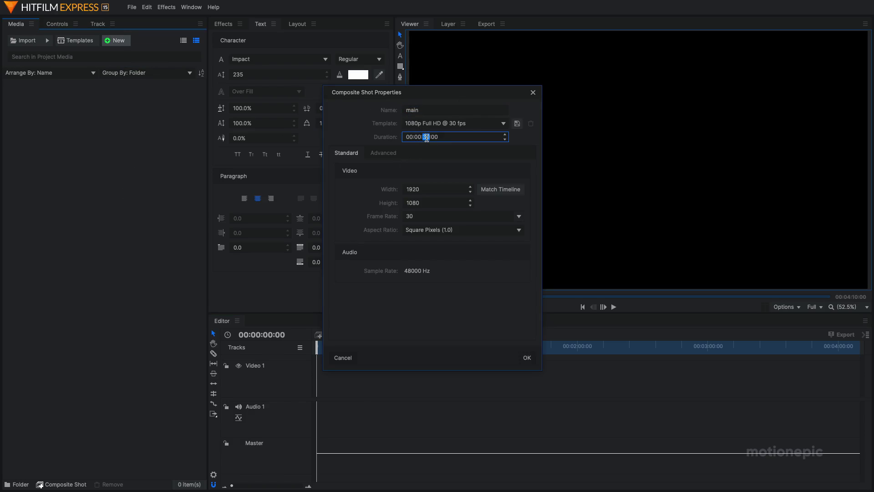
{"action": "left_click", "coordinate": [426, 137]}
{"action": "left_click", "coordinate": [528, 359]}
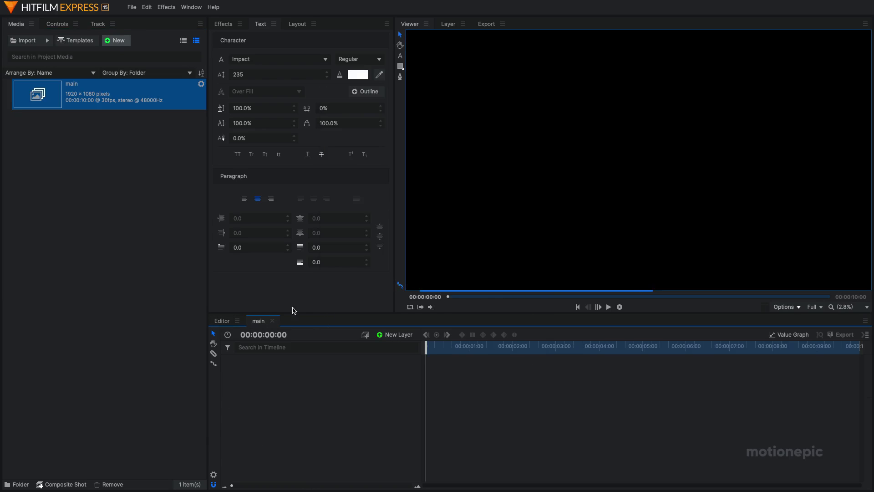
Step: Set up a second composite shot named text_placeholder, keeping the 1920 width
{"action": "left_click", "coordinate": [109, 47]}
{"action": "left_click", "coordinate": [114, 52]}
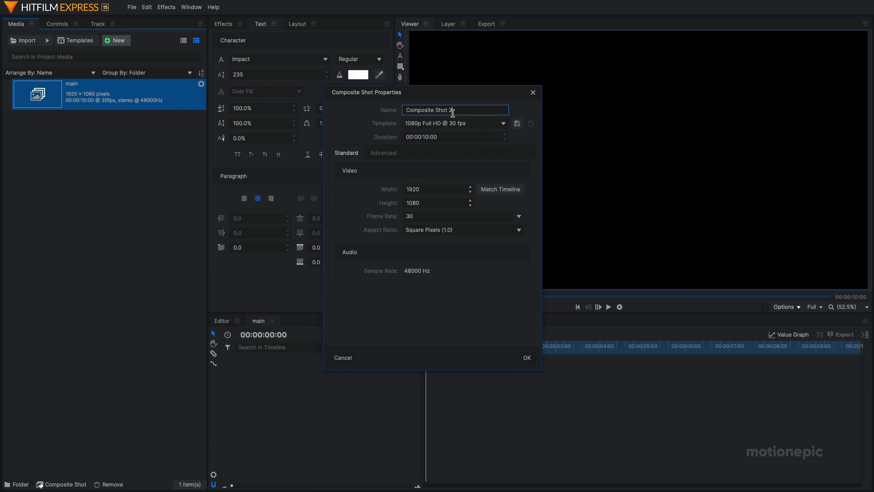
{"action": "left_click_drag", "start_coordinate": [453, 113], "coordinate": [333, 110]}
{"action": "type", "text": "text_placeholder"}
{"action": "double_click", "coordinate": [425, 189]}
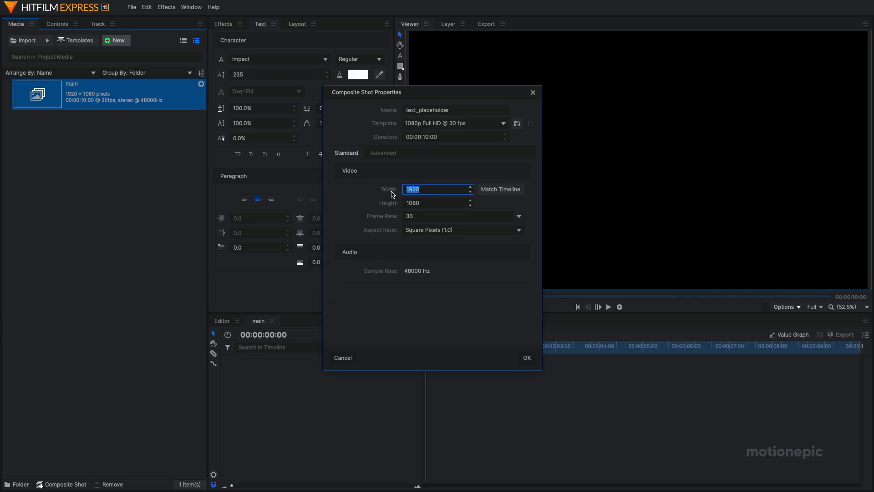
{"action": "left_click", "coordinate": [414, 189]}
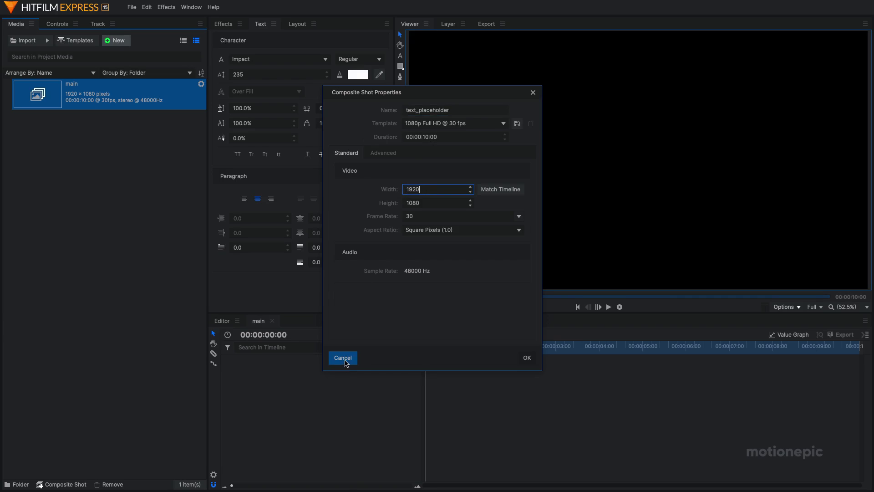
Step: Create the text_placeholder shot and add a text layer reading TUTORIAL
{"action": "left_click", "coordinate": [528, 358]}
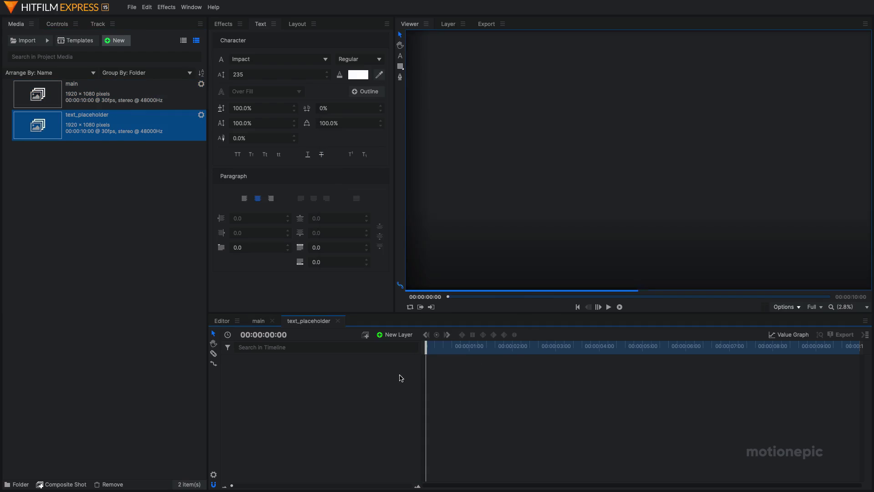
{"action": "left_click", "coordinate": [395, 334]}
{"action": "left_click", "coordinate": [392, 355]}
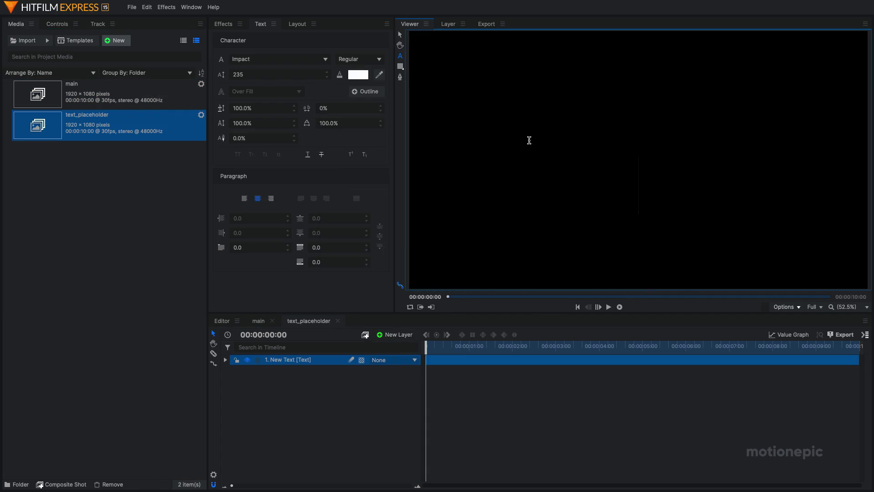
{"action": "type", "text": "TUTORIAL"}
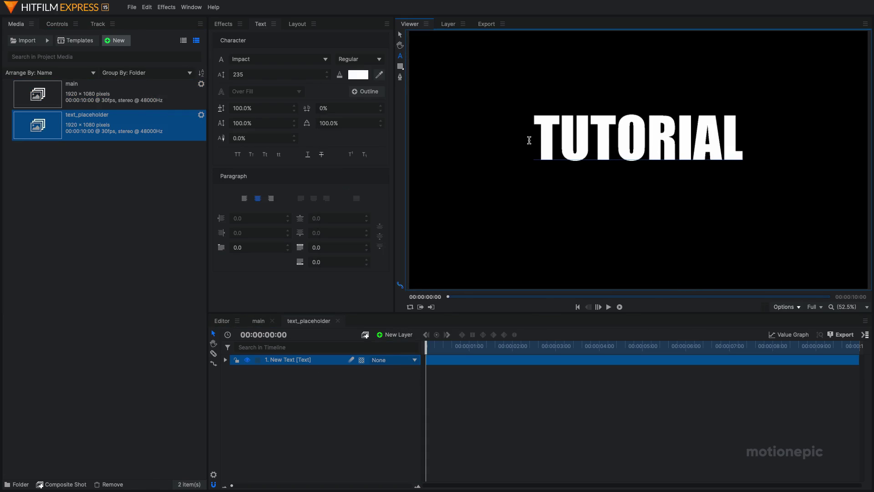
{"action": "scroll", "coordinate": [529, 140], "scroll_direction": "down", "scroll_amount": 1}
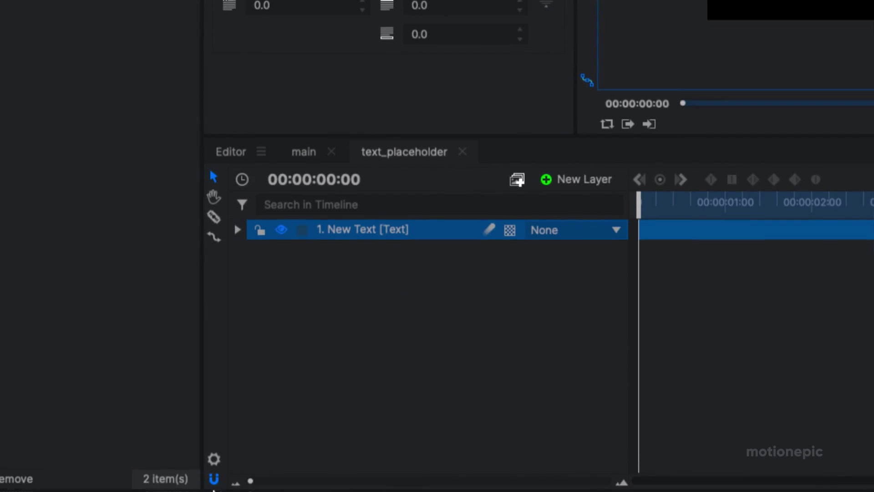
Step: Enter width 1000 and height 250 in text_placeholder's composite shot properties
{"action": "left_click", "coordinate": [214, 458]}
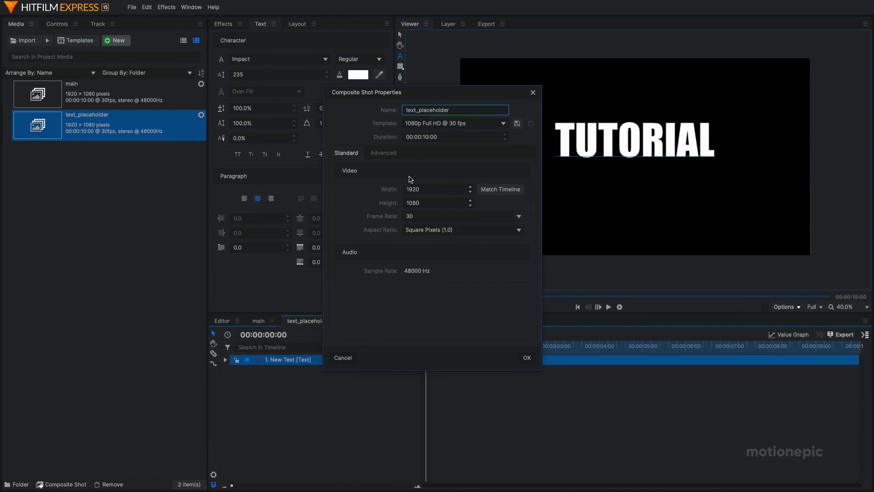
{"action": "double_click", "coordinate": [418, 191]}
{"action": "type", "text": "10"}
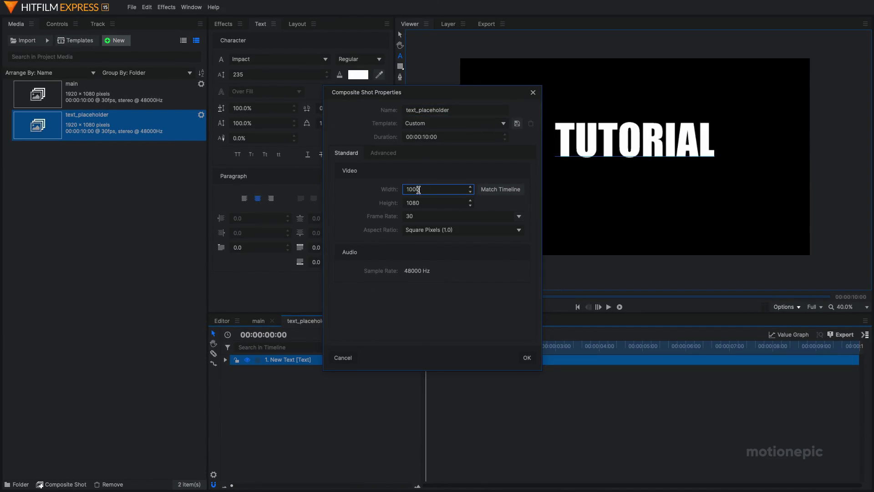
{"action": "double_click", "coordinate": [419, 201]}
{"action": "type", "text": "250"}
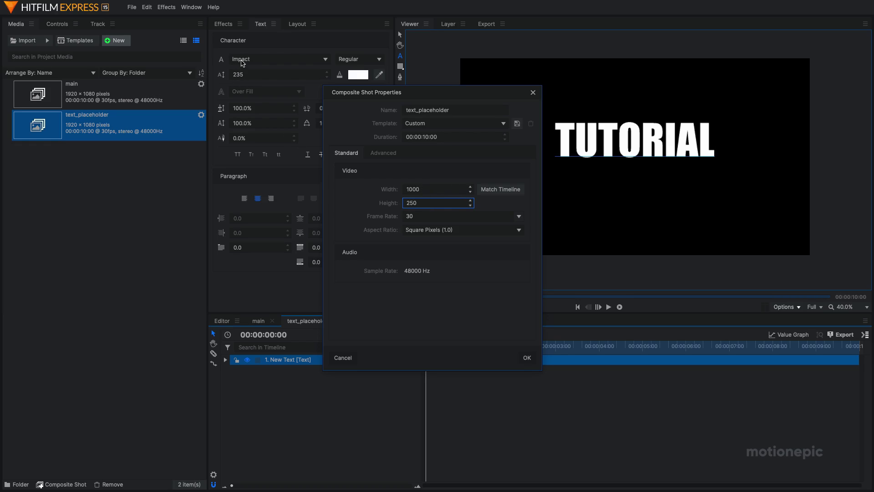
{"action": "left_click", "coordinate": [424, 191]}
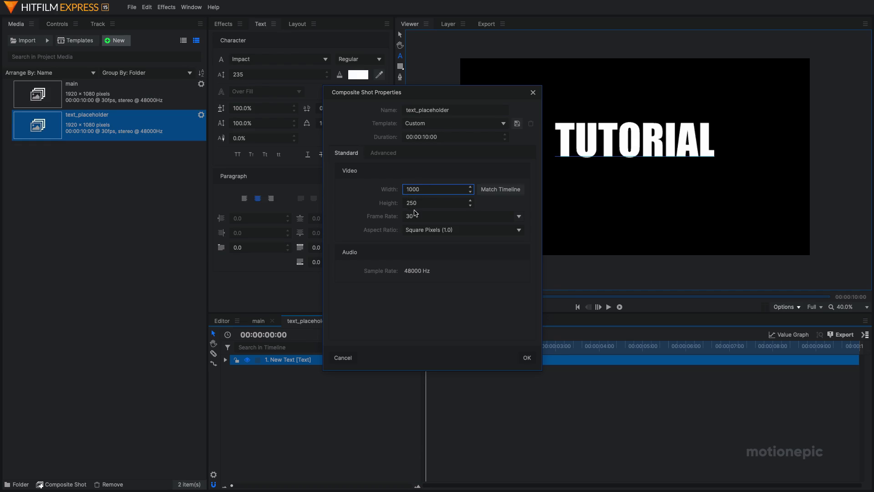
Step: Apply the 1000 × 250 size and drag the TUTORIAL text down into the frame
{"action": "left_click", "coordinate": [523, 358]}
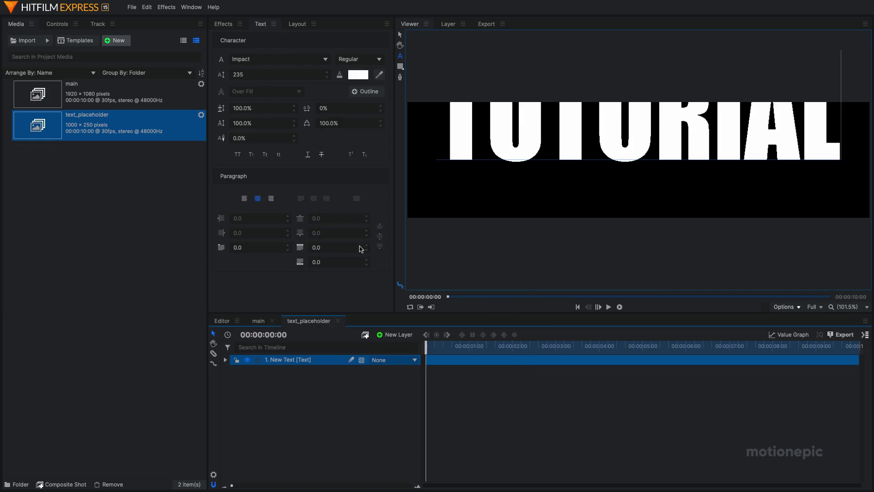
{"action": "left_click", "coordinate": [400, 35]}
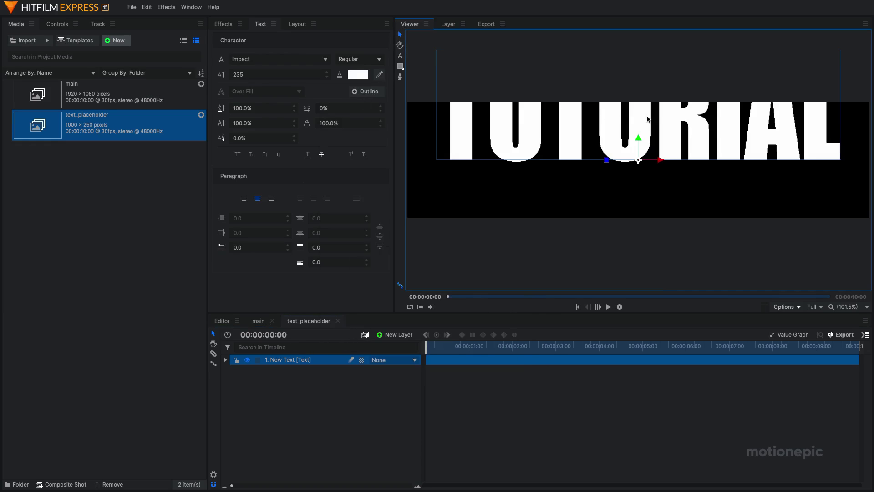
{"action": "left_click_drag", "start_coordinate": [639, 137], "coordinate": [638, 182]}
{"action": "left_click", "coordinate": [351, 387]}
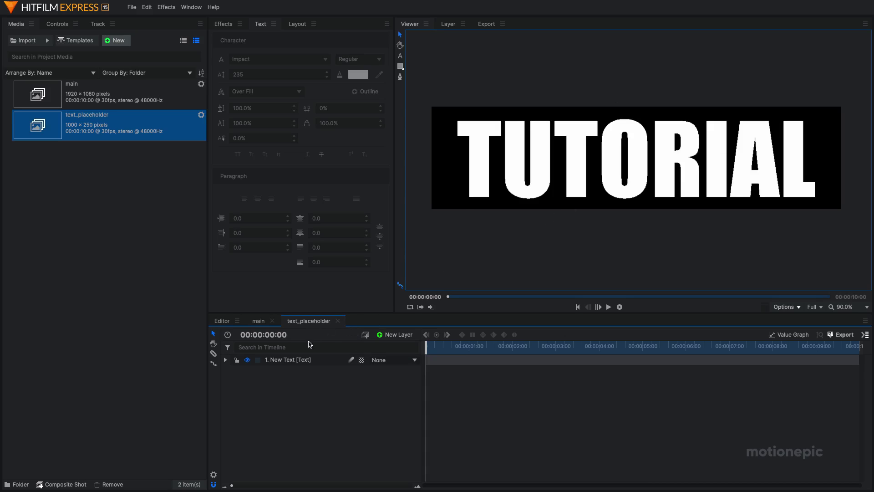
Step: Add a black plane named BG and place it beneath the TUTORIAL text layer
{"action": "left_click", "coordinate": [392, 335]}
{"action": "left_click", "coordinate": [392, 346]}
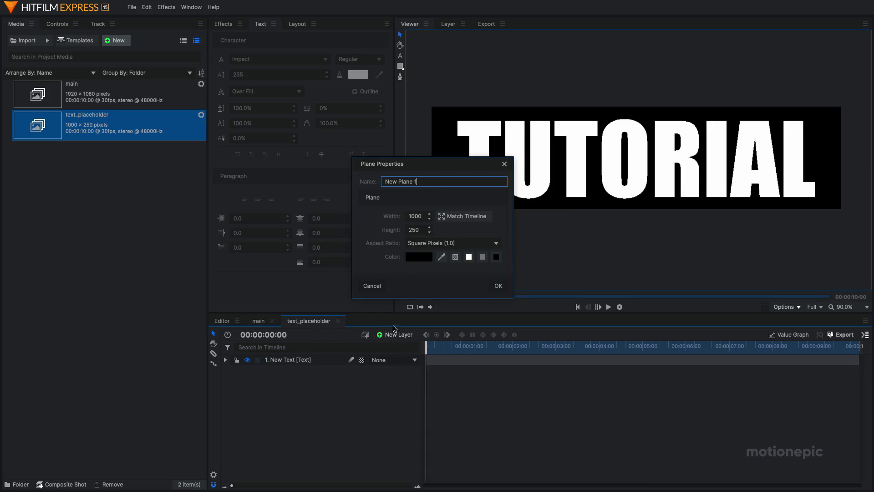
{"action": "type", "text": "BG"}
{"action": "left_click_drag", "start_coordinate": [406, 165], "coordinate": [318, 145]}
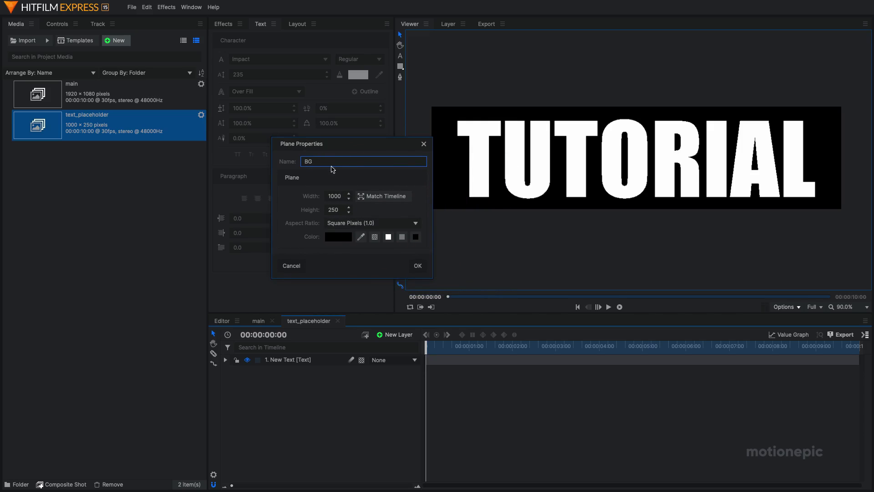
{"action": "left_click", "coordinate": [418, 265]}
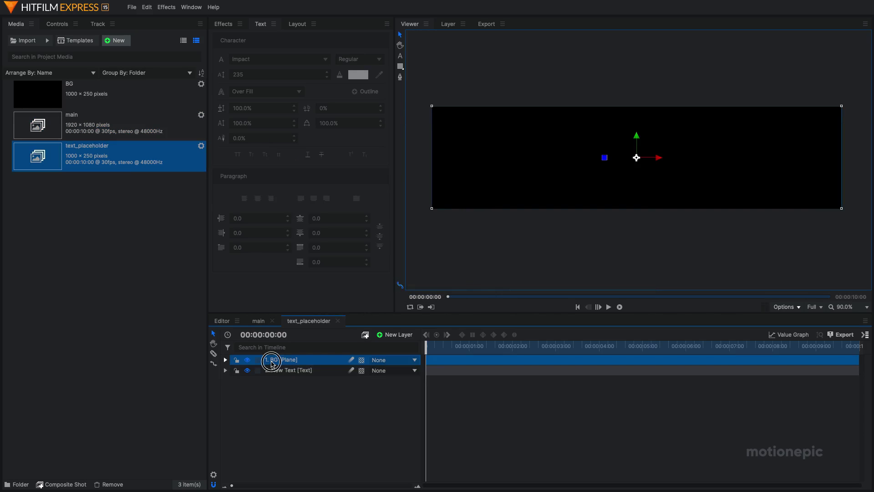
{"action": "left_click_drag", "start_coordinate": [269, 360], "coordinate": [271, 394]}
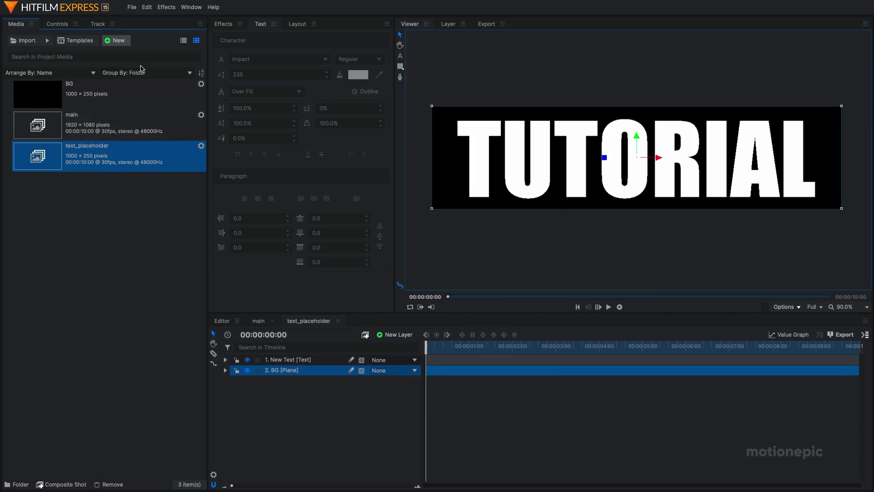
Step: Create a composite shot named 3D with width 1920 and height 1080
{"action": "left_click", "coordinate": [122, 43]}
{"action": "left_click", "coordinate": [130, 51]}
{"action": "left_click_drag", "start_coordinate": [460, 112], "coordinate": [352, 108]}
{"action": "type", "text": "3D"}
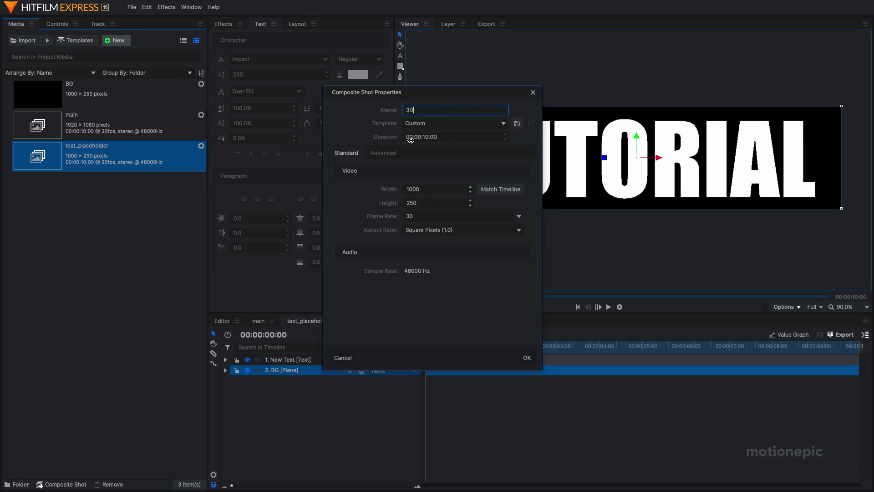
{"action": "double_click", "coordinate": [412, 190]}
{"action": "type", "text": "1920"}
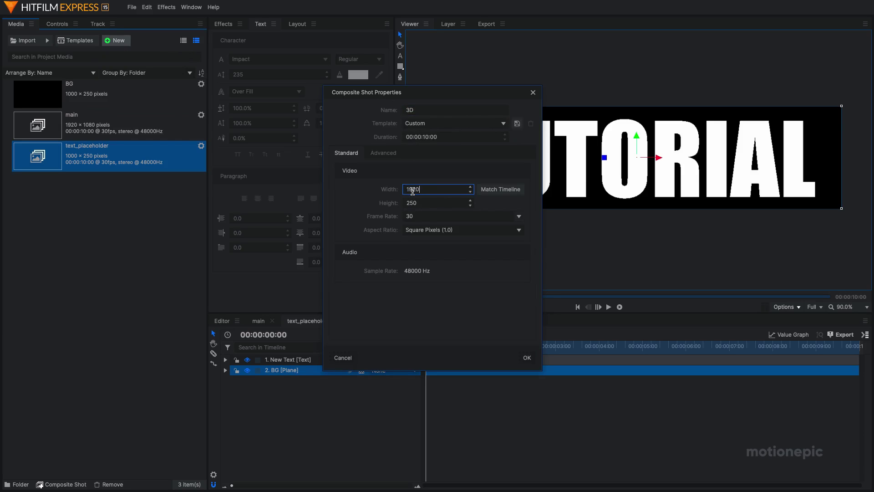
{"action": "key", "text": "Tab"}
{"action": "type", "text": "1080"}
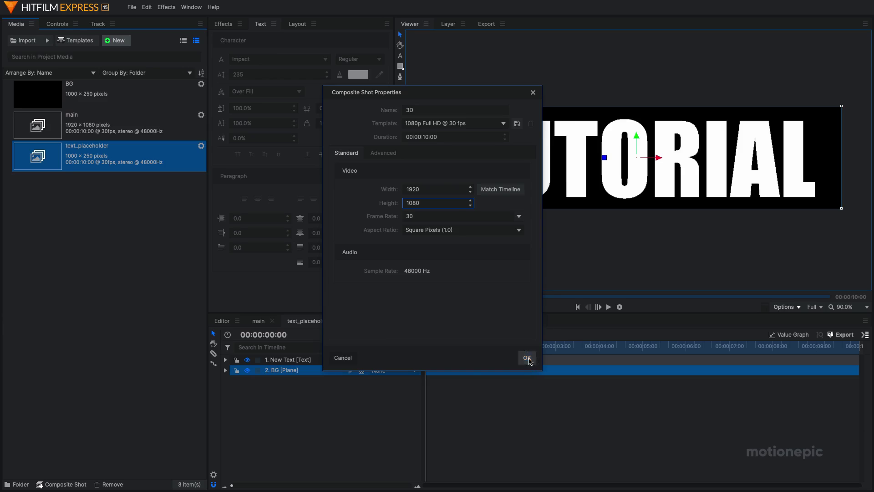
{"action": "left_click", "coordinate": [526, 358]}
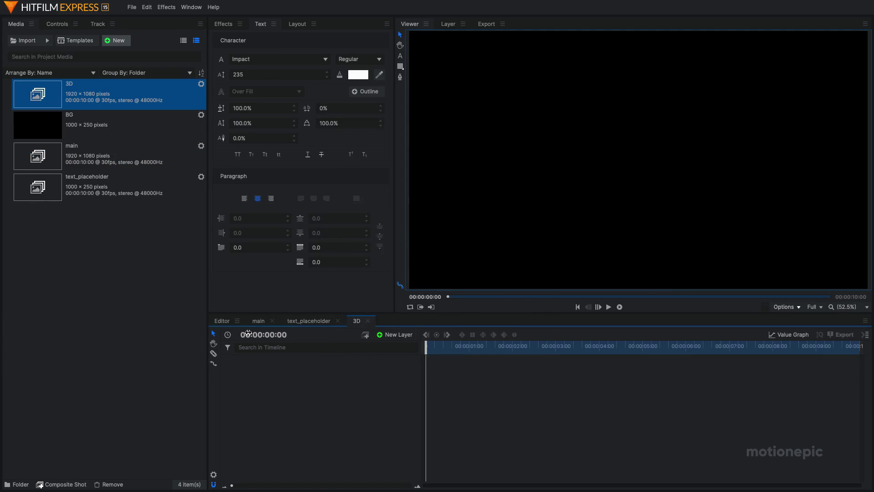
Step: Drag the text_placeholder shot into the 3D composite as a layer
{"action": "left_click", "coordinate": [85, 187]}
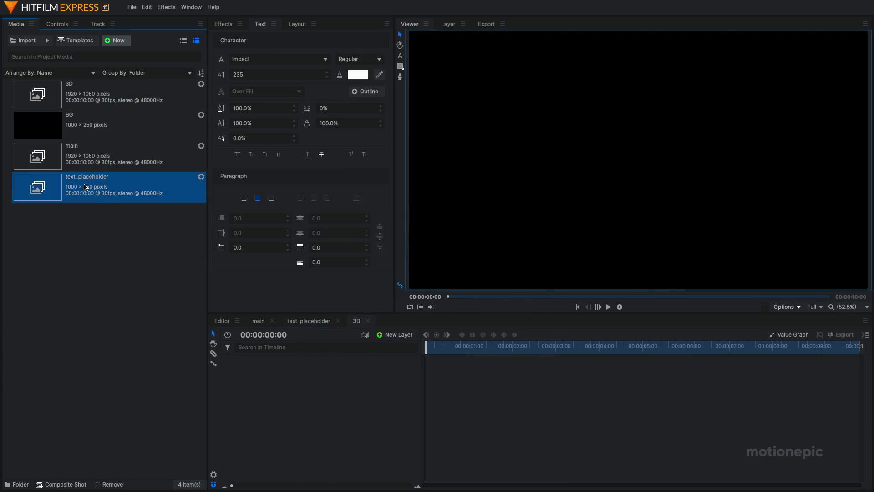
{"action": "left_click_drag", "start_coordinate": [88, 193], "coordinate": [308, 394]}
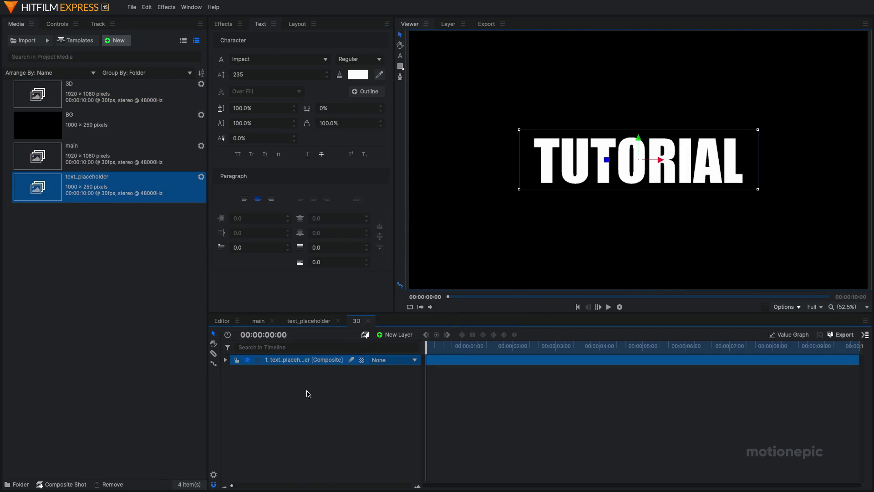
{"action": "scroll", "coordinate": [598, 161], "scroll_direction": "down", "scroll_amount": 2}
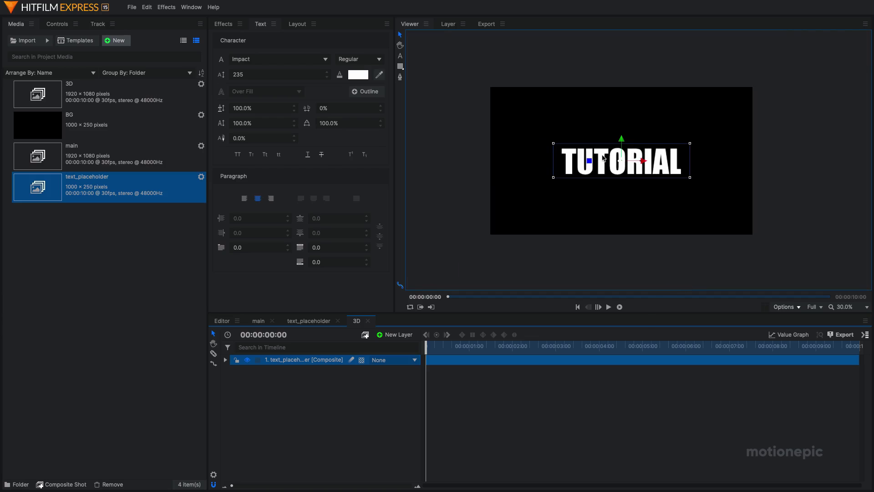
{"action": "scroll", "coordinate": [602, 154], "scroll_direction": "up", "scroll_amount": 1}
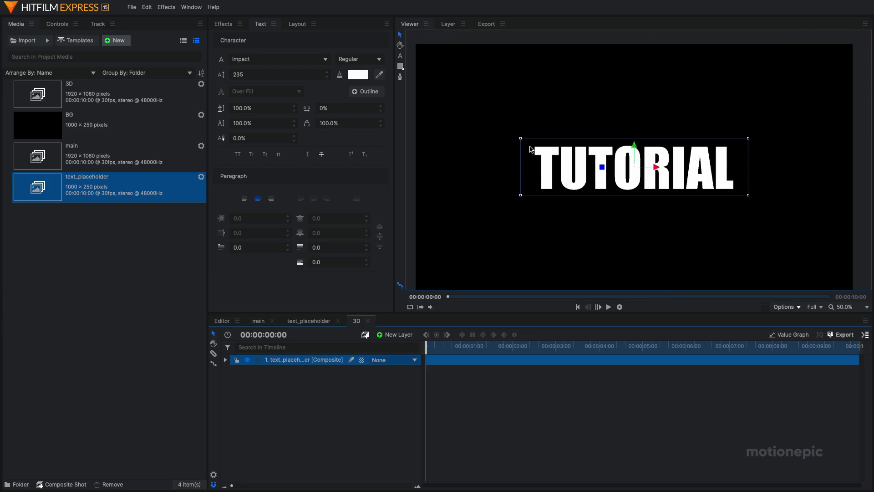
{"action": "scroll", "coordinate": [541, 148], "scroll_direction": "down", "scroll_amount": 2}
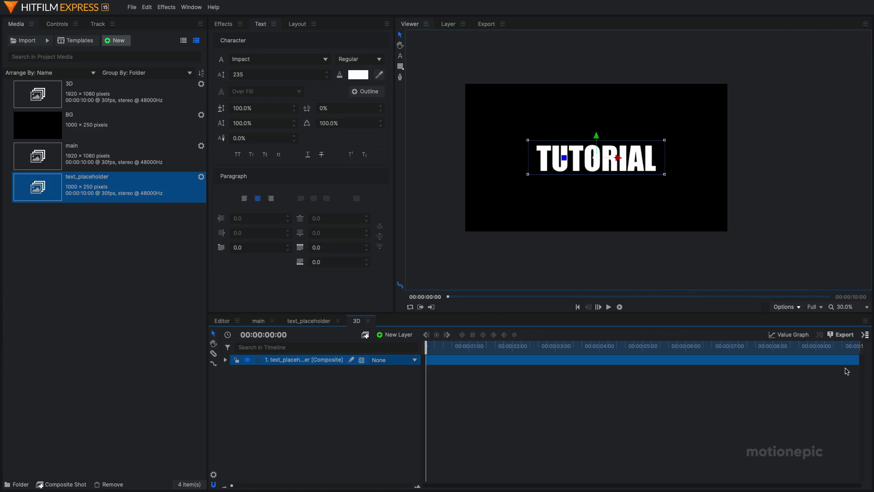
Step: Change the viewer background colour to light grey
{"action": "left_click", "coordinate": [783, 308]}
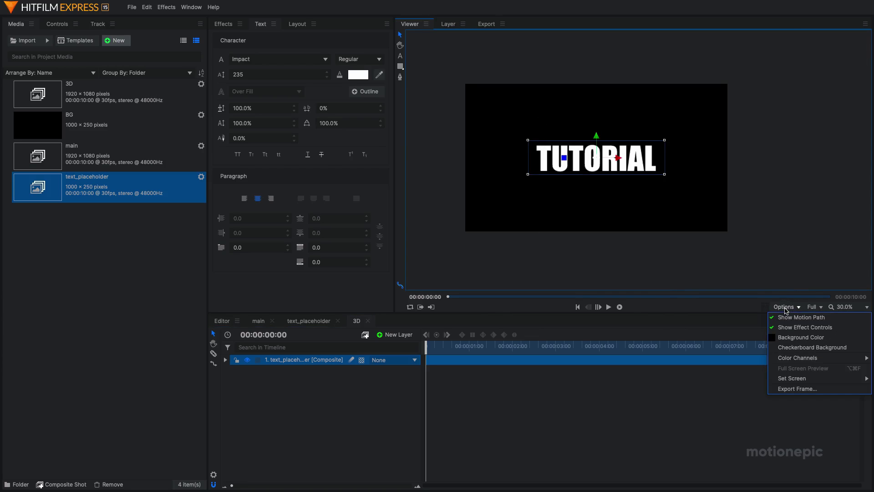
{"action": "left_click", "coordinate": [775, 337]}
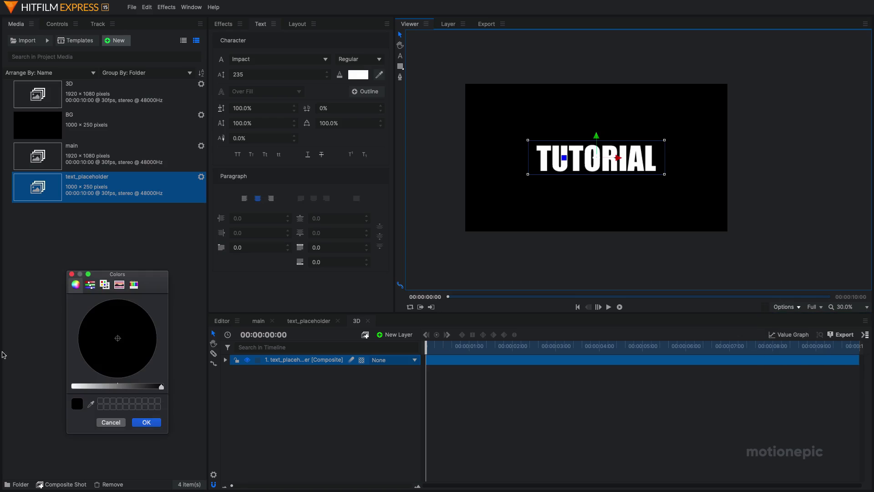
{"action": "left_click", "coordinate": [76, 386]}
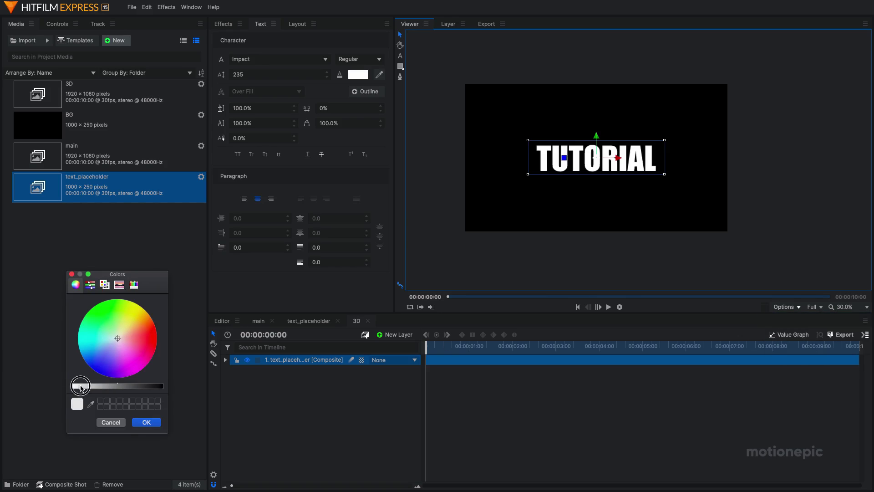
{"action": "left_click", "coordinate": [147, 422]}
{"action": "left_click", "coordinate": [328, 387]}
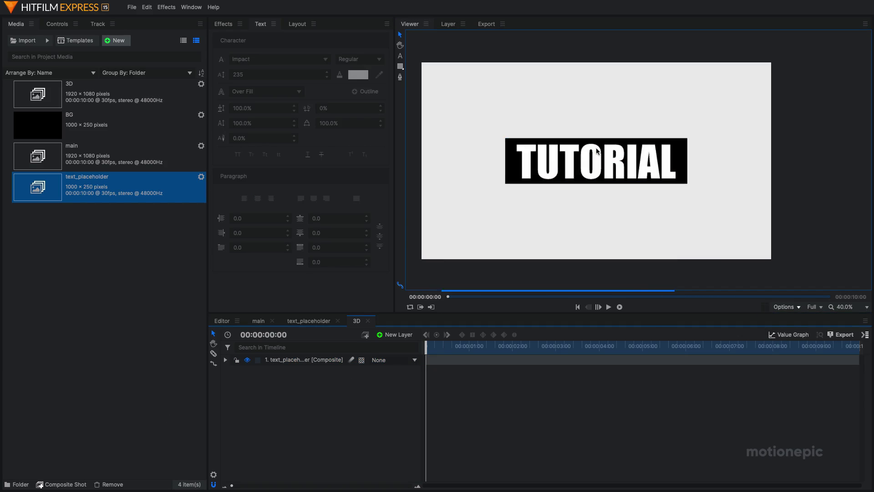
Step: Make the text_placeholder layer a 3D plane and add a camera to the comp
{"action": "left_click", "coordinate": [304, 362]}
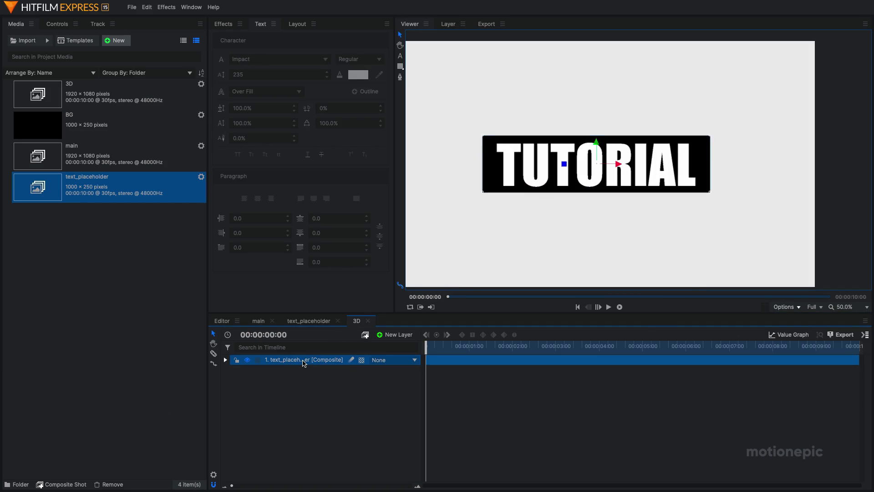
{"action": "left_click", "coordinate": [362, 360]}
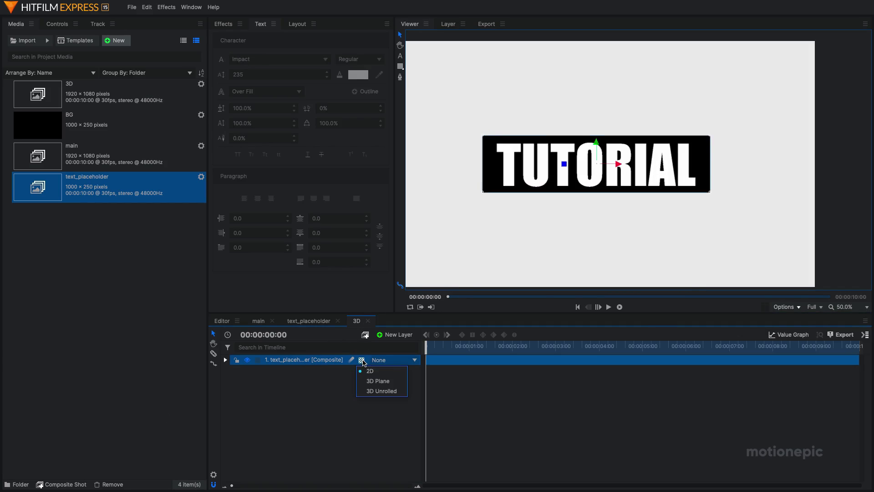
{"action": "left_click", "coordinate": [370, 383]}
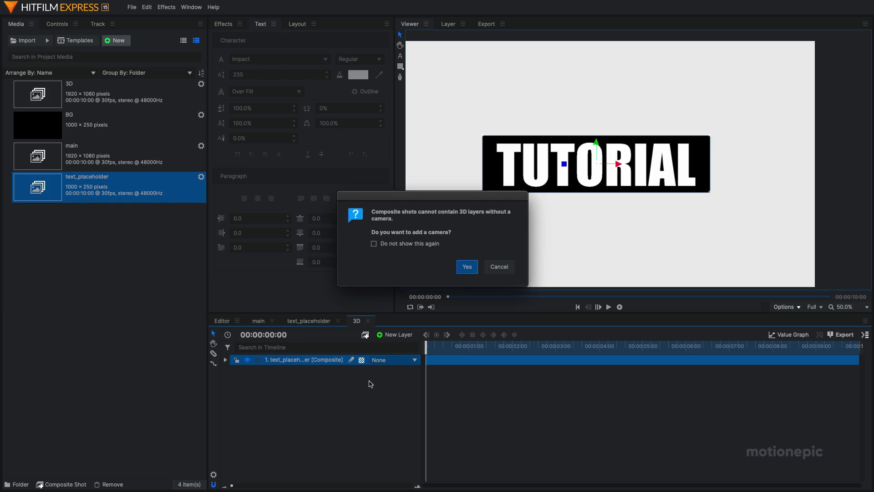
{"action": "left_click", "coordinate": [466, 268]}
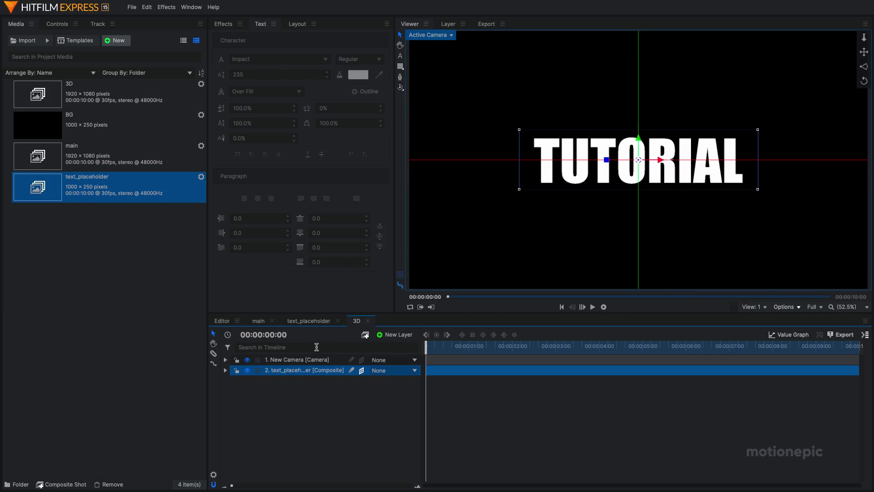
{"action": "scroll", "coordinate": [638, 155], "scroll_direction": "down", "scroll_amount": 4}
{"action": "scroll", "coordinate": [638, 155], "scroll_direction": "up", "scroll_amount": 2}
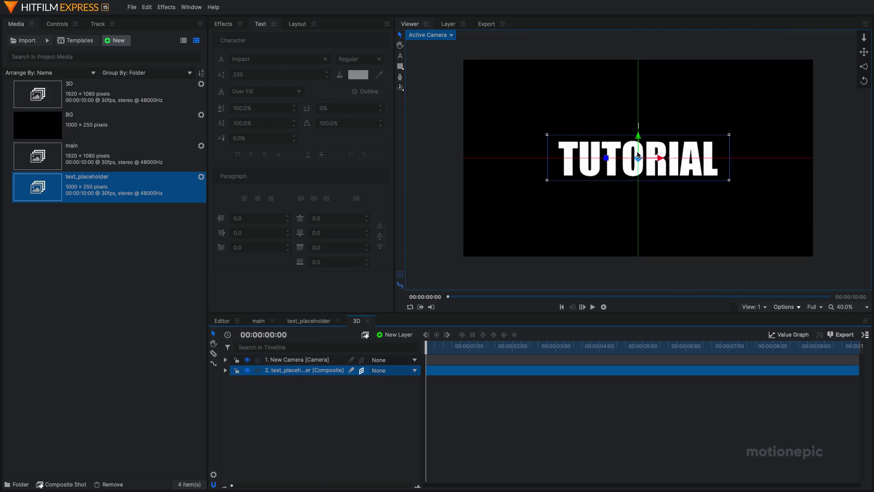
Step: Set the viewer background colour back to light grey
{"action": "left_click", "coordinate": [783, 307]}
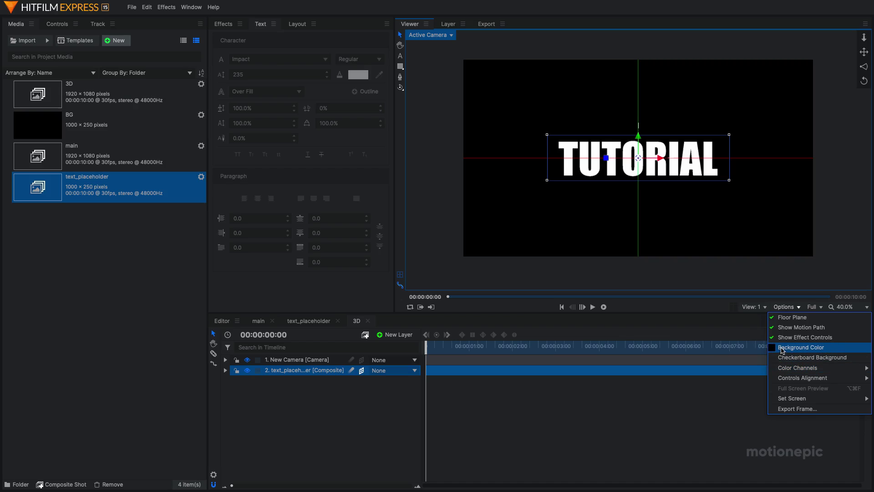
{"action": "left_click", "coordinate": [783, 347]}
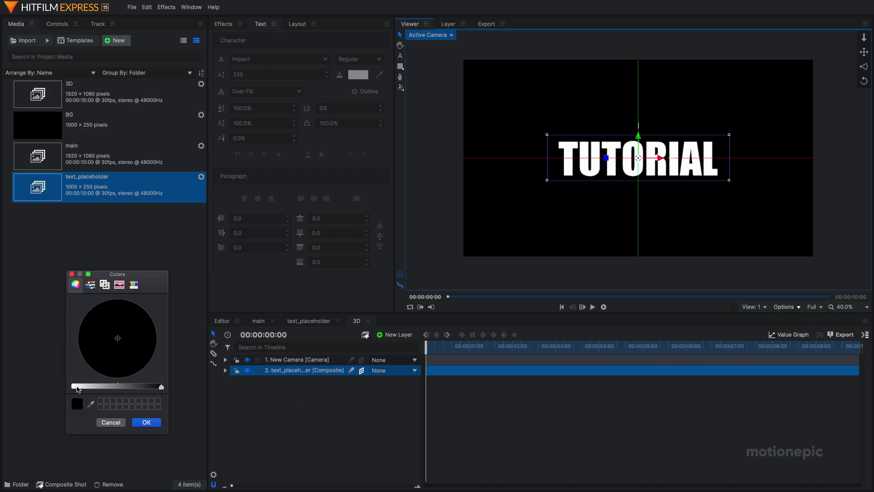
{"action": "left_click", "coordinate": [78, 386]}
{"action": "left_click", "coordinate": [146, 423]}
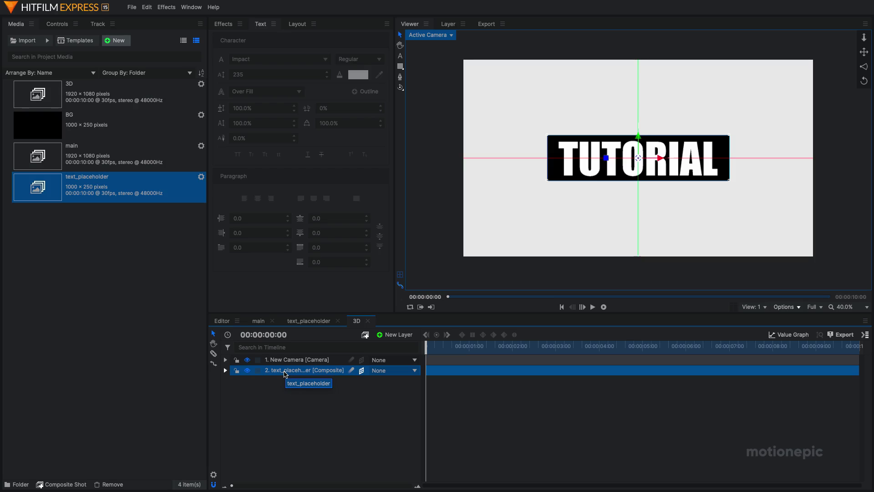
Step: Duplicate the text_placeholder layer and expand the copy's Transform properties
{"action": "right_click", "coordinate": [284, 374]}
{"action": "left_click", "coordinate": [308, 249]}
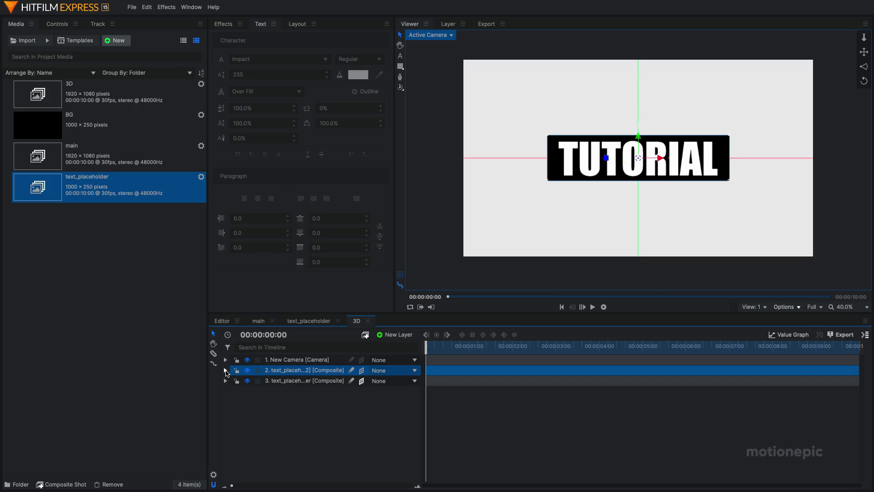
{"action": "left_click", "coordinate": [225, 370]}
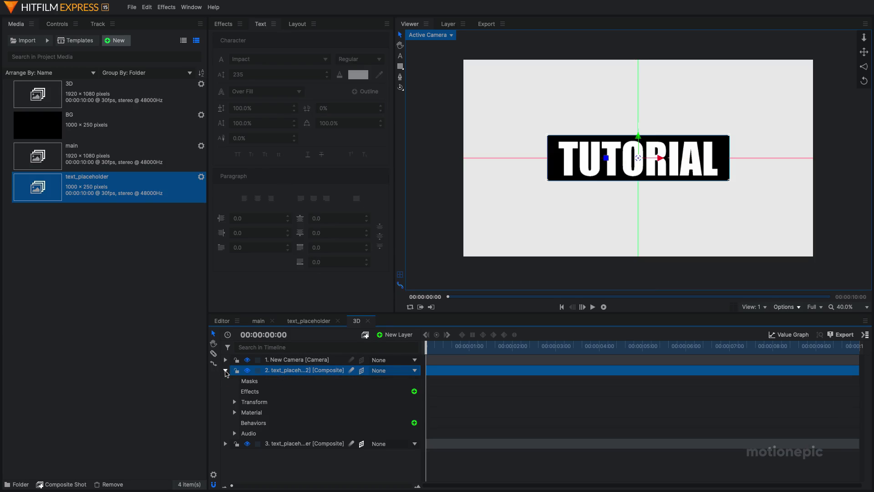
{"action": "scroll", "coordinate": [642, 158], "scroll_direction": "up", "scroll_amount": 2}
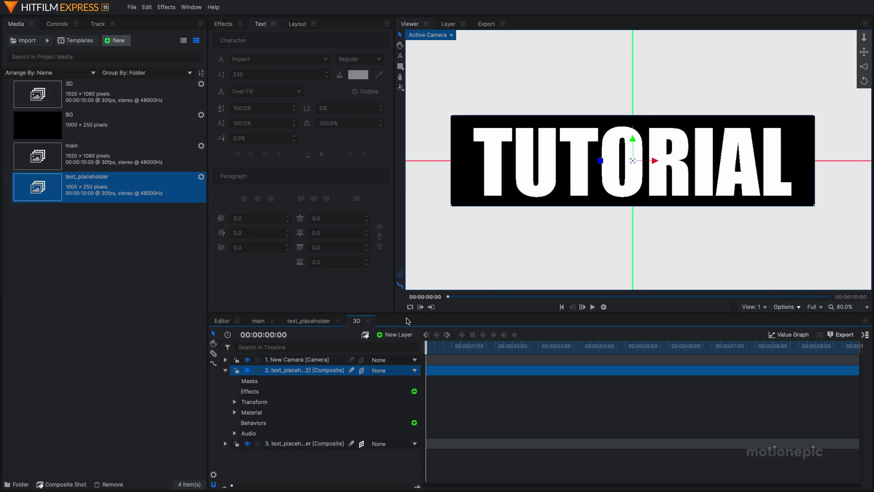
{"action": "left_click", "coordinate": [394, 403]}
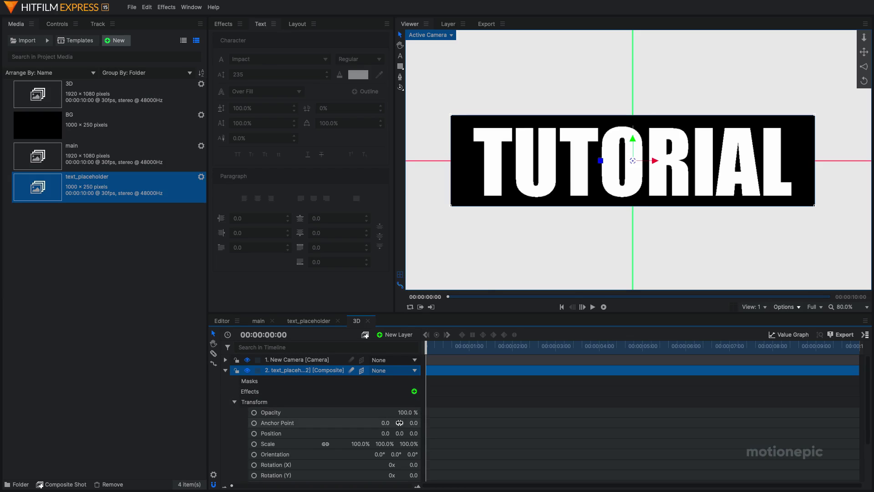
Step: Set the copy's Anchor Point Y to -125
{"action": "left_click_drag", "start_coordinate": [633, 160], "coordinate": [633, 161]}
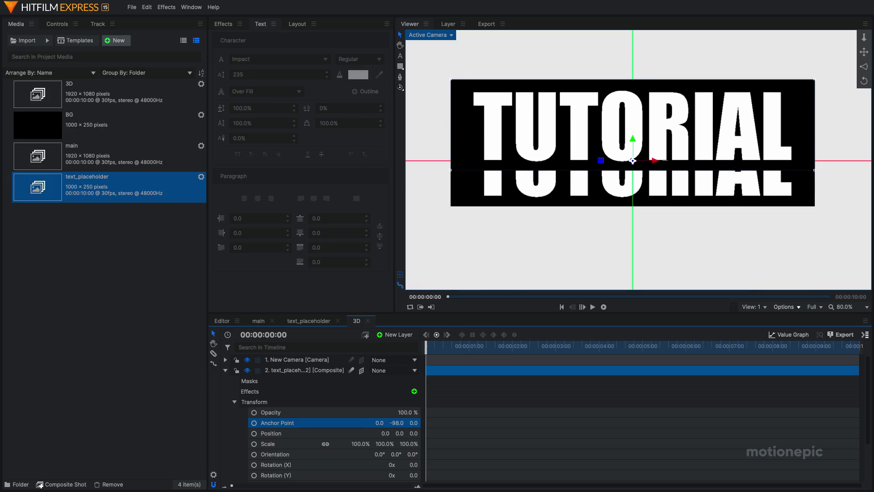
{"action": "left_click_drag", "start_coordinate": [392, 422], "coordinate": [399, 422]}
{"action": "left_click", "coordinate": [400, 423]}
{"action": "scroll", "coordinate": [640, 162], "scroll_direction": "up", "scroll_amount": 6}
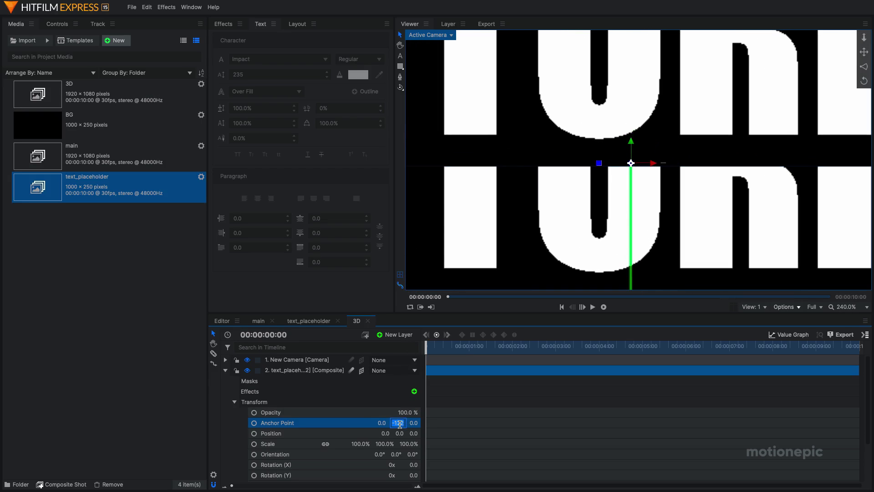
{"action": "scroll", "coordinate": [400, 423], "scroll_direction": "down", "scroll_amount": 2}
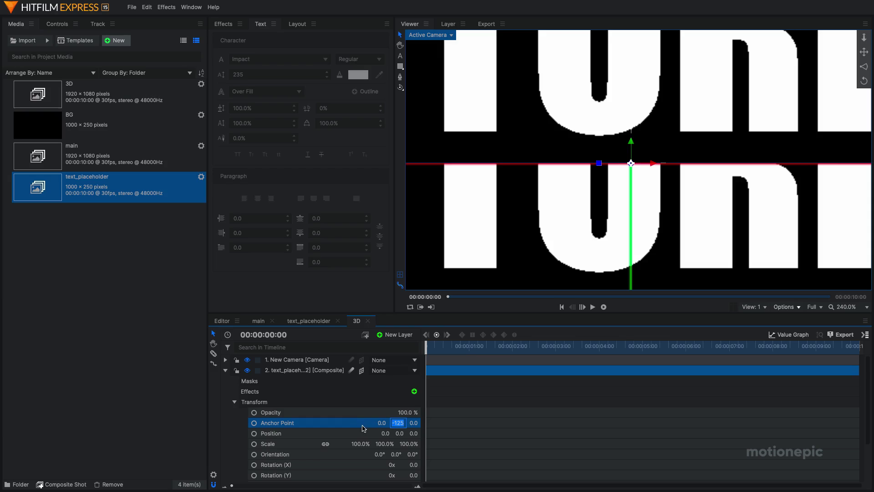
{"action": "key", "text": "Return"}
Step: Set the copy's Position Y to 125 and Rotation X to 90°
{"action": "scroll", "coordinate": [644, 178], "scroll_direction": "down", "scroll_amount": 5}
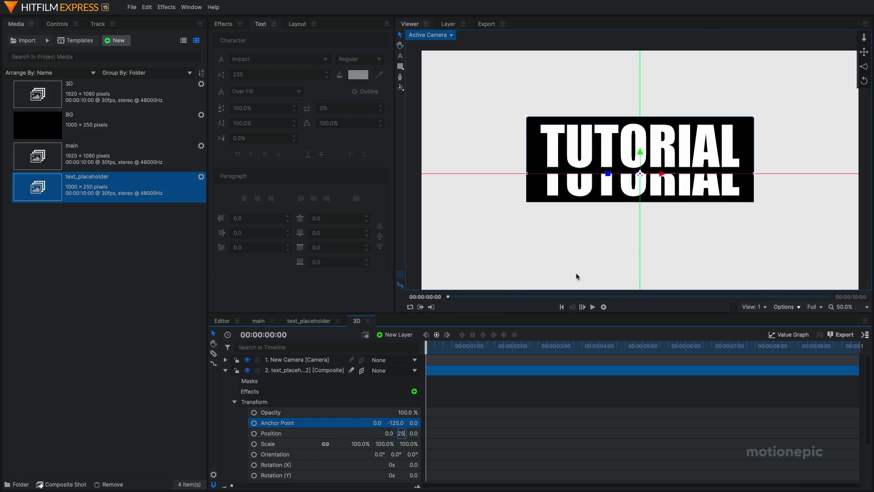
{"action": "key", "text": "Return"}
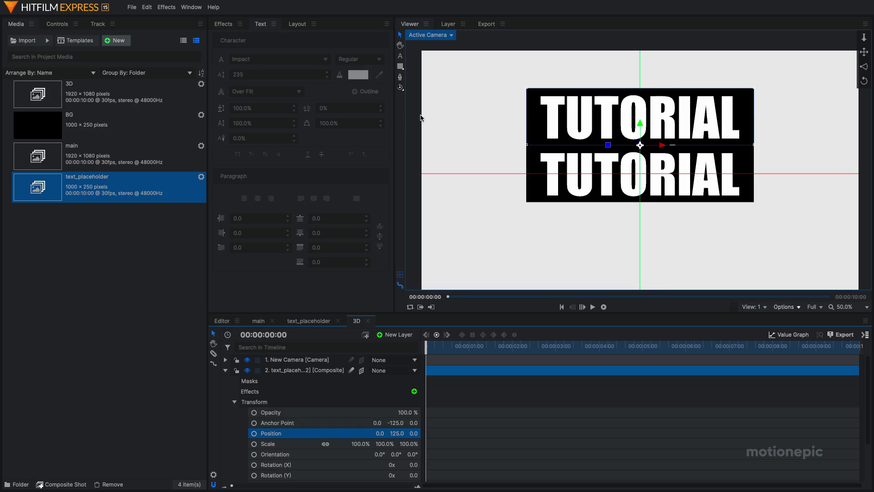
{"action": "scroll", "coordinate": [283, 448], "scroll_direction": "down", "scroll_amount": 2}
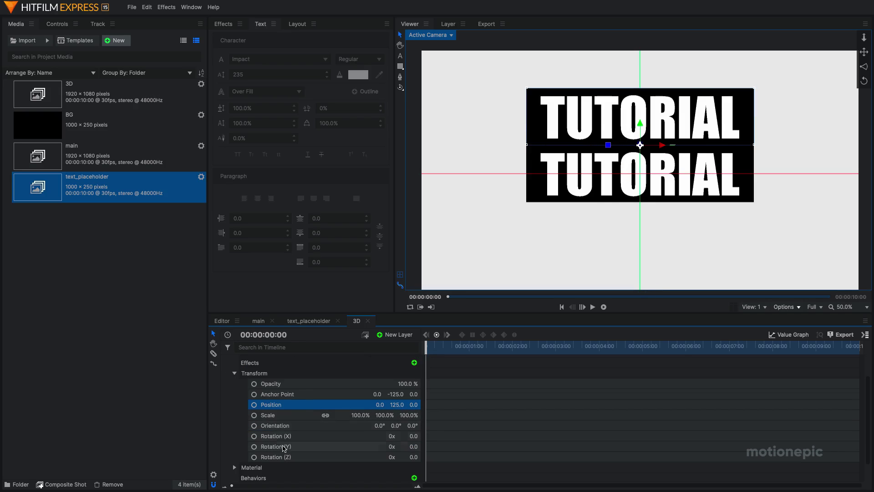
{"action": "left_click", "coordinate": [410, 435]}
{"action": "type", "text": "90"}
{"action": "key", "text": "Return"}
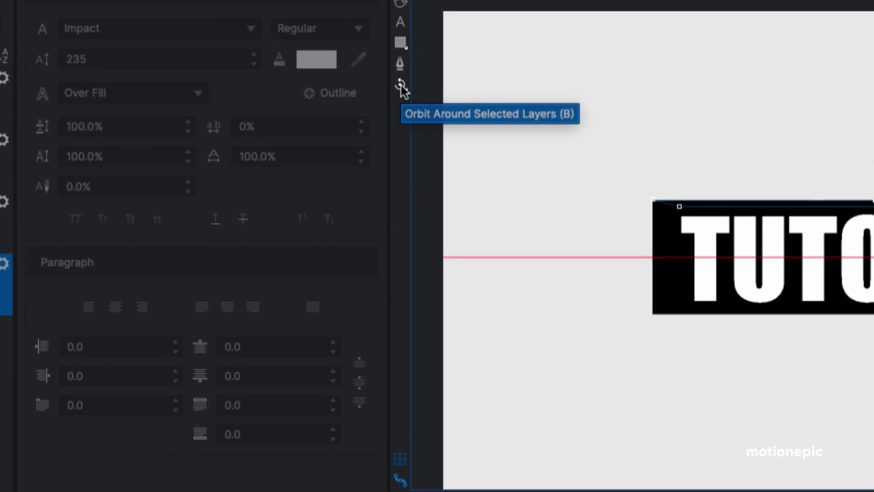
Step: Orbit around the selected layers to see the flat top face meeting the upright TUTORIAL layer
{"action": "left_click", "coordinate": [400, 85]}
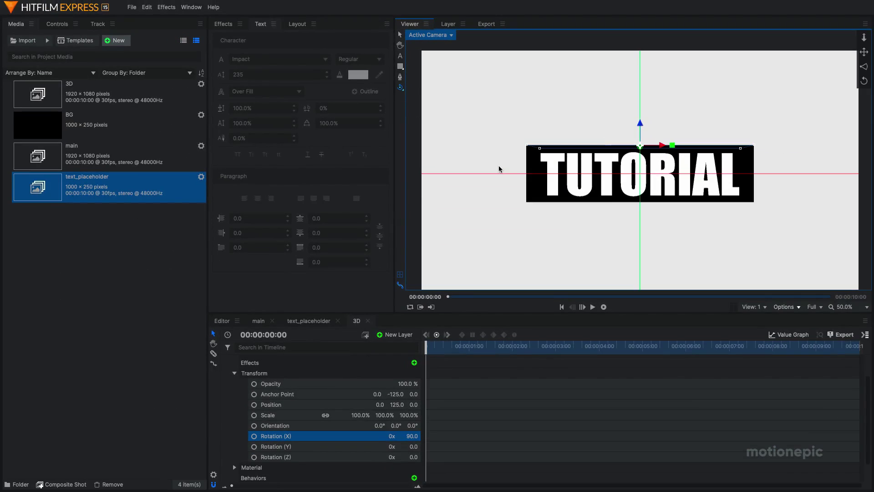
{"action": "left_click_drag", "start_coordinate": [600, 254], "coordinate": [670, 294]}
{"action": "left_click_drag", "start_coordinate": [533, 188], "coordinate": [685, 184]}
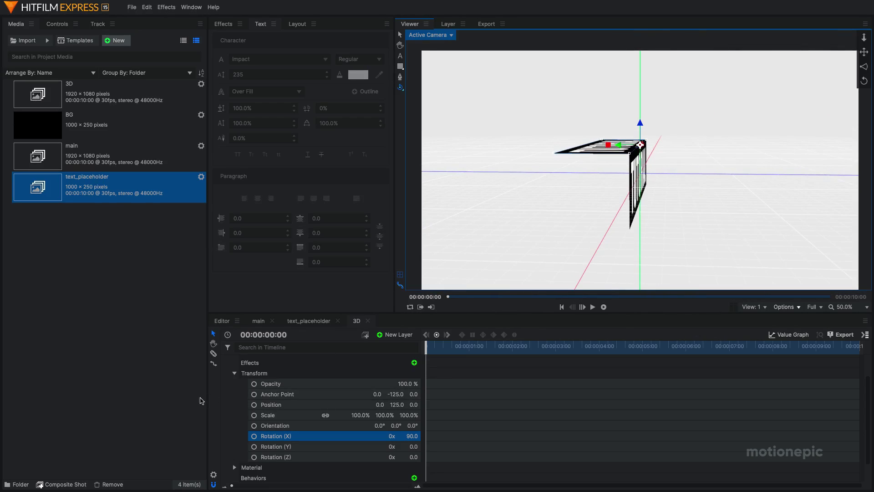
Step: Duplicate the top-face layer 2 and expand the copy's Transform properties
{"action": "scroll", "coordinate": [232, 378], "scroll_direction": "up", "scroll_amount": 3}
{"action": "left_click", "coordinate": [225, 370]}
{"action": "left_click", "coordinate": [278, 371]}
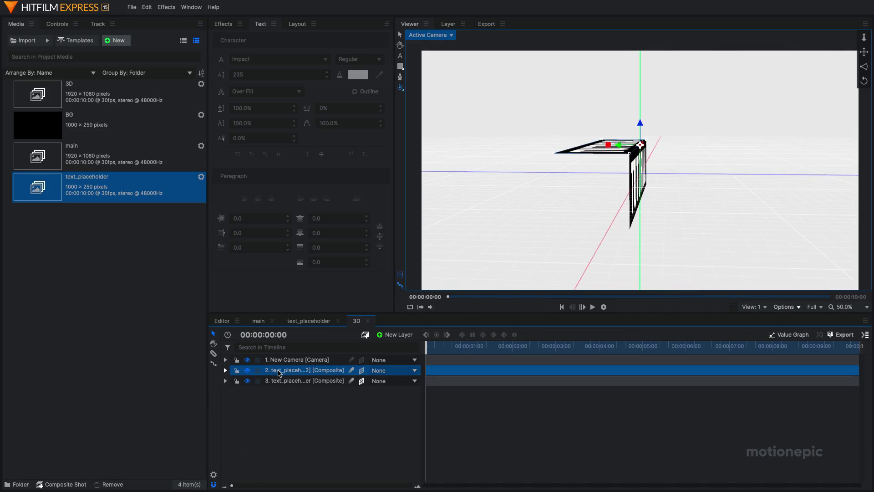
{"action": "key", "text": "ctrl+d"}
{"action": "left_click", "coordinate": [226, 370]}
{"action": "left_click", "coordinate": [235, 402]}
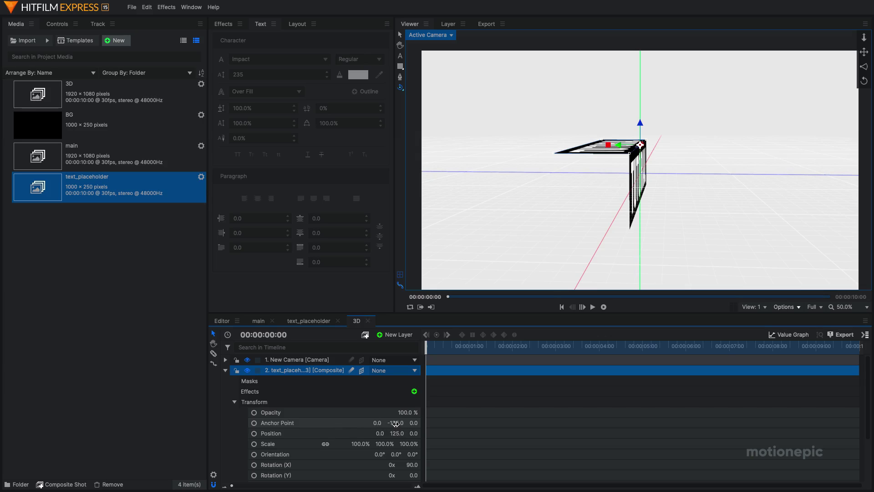
Step: Set the copy's Anchor Point Y to 125, Position Y to -125 and Rotation X to -90
{"action": "left_click_drag", "start_coordinate": [395, 423], "coordinate": [396, 424]}
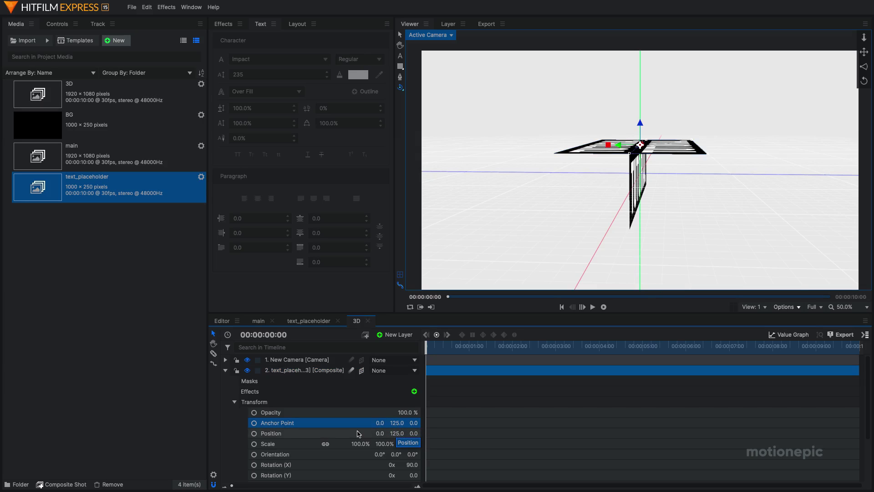
{"action": "left_click_drag", "start_coordinate": [396, 433], "coordinate": [396, 433]}
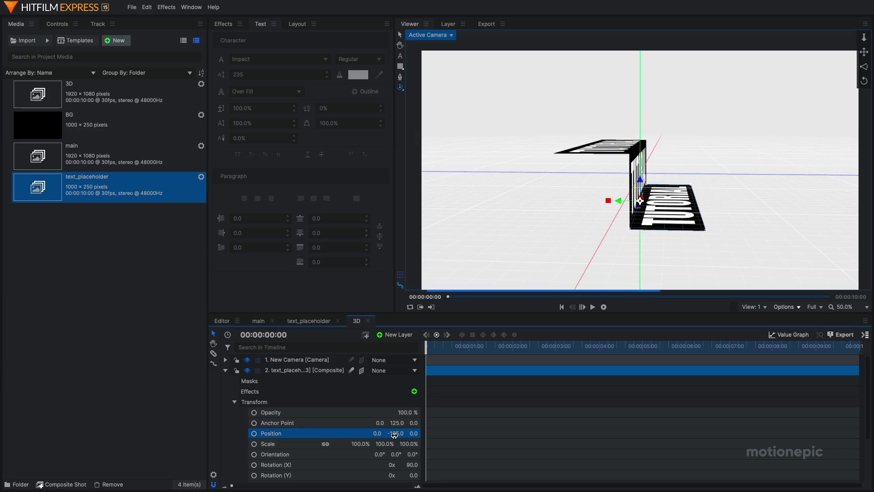
{"action": "scroll", "coordinate": [356, 432], "scroll_direction": "down", "scroll_amount": 2}
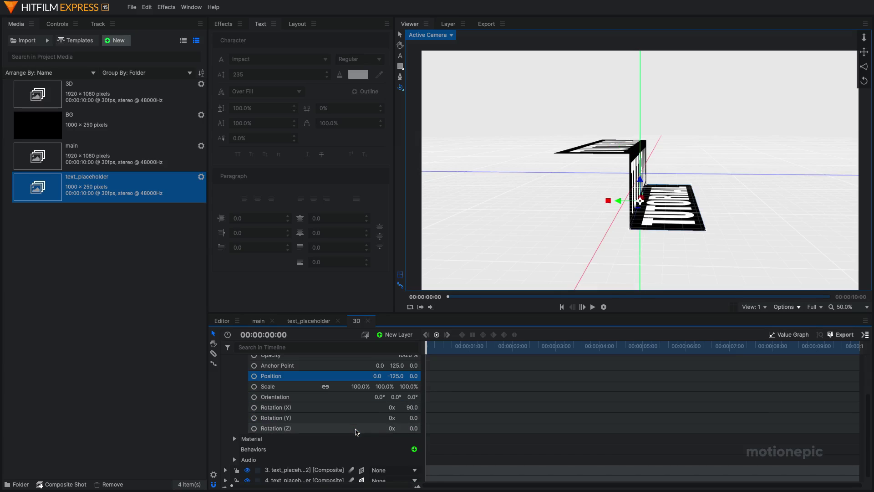
{"action": "type", "text": "90"}
{"action": "key", "text": "Return"}
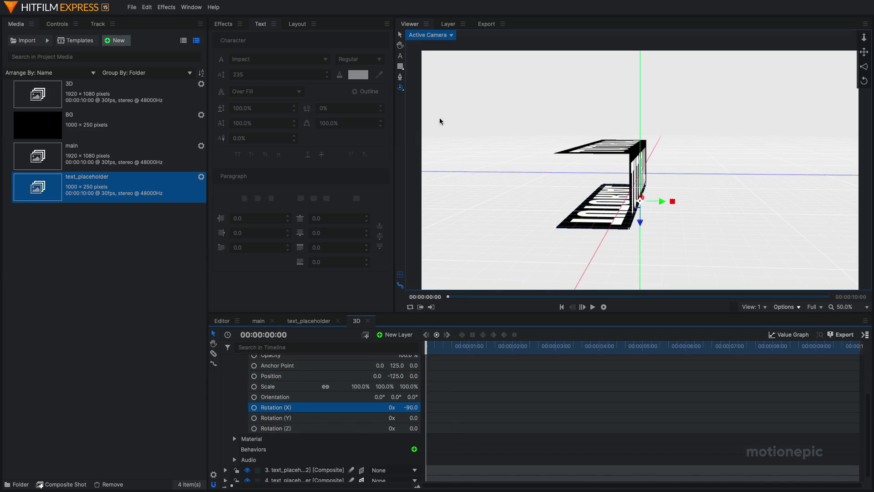
{"action": "left_click_drag", "start_coordinate": [532, 201], "coordinate": [551, 197]}
{"action": "scroll", "coordinate": [238, 374], "scroll_direction": "up", "scroll_amount": 3}
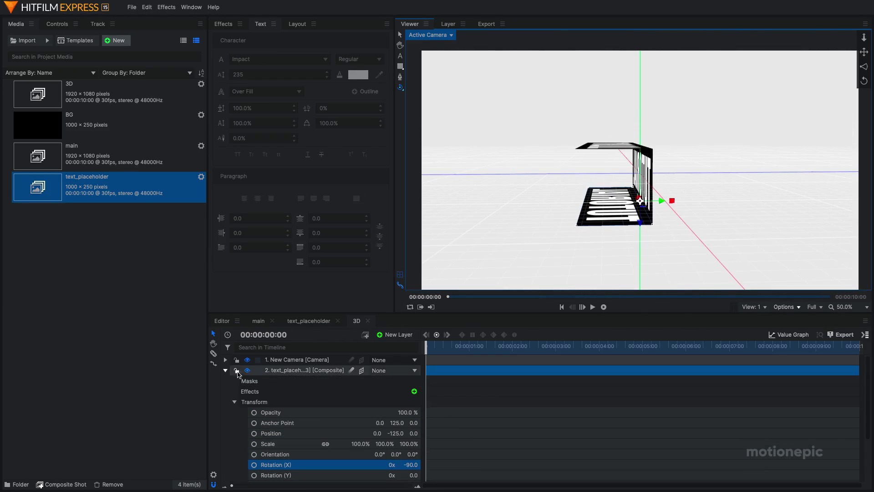
Step: Duplicate the bottom text layer and move the copy up to second place in the stack
{"action": "left_click", "coordinate": [226, 370]}
{"action": "left_click", "coordinate": [300, 393]}
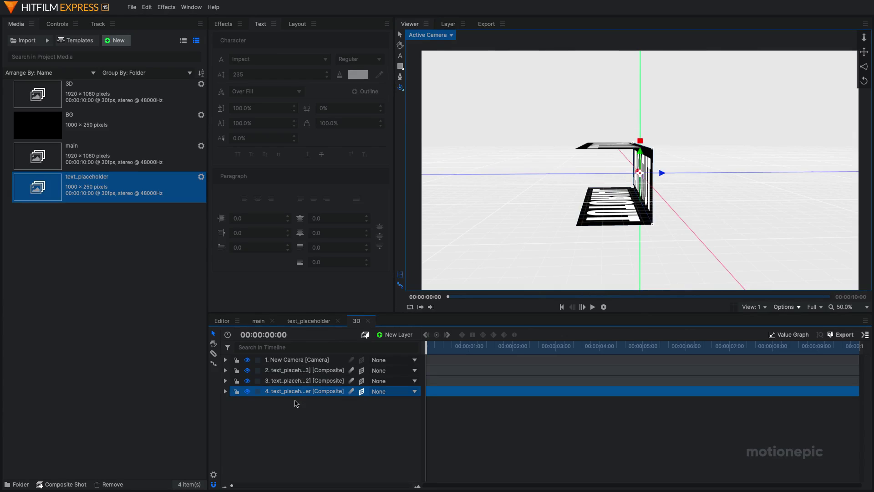
{"action": "left_click", "coordinate": [296, 403]}
{"action": "left_click", "coordinate": [292, 392]}
{"action": "key", "text": "ctrl+d"}
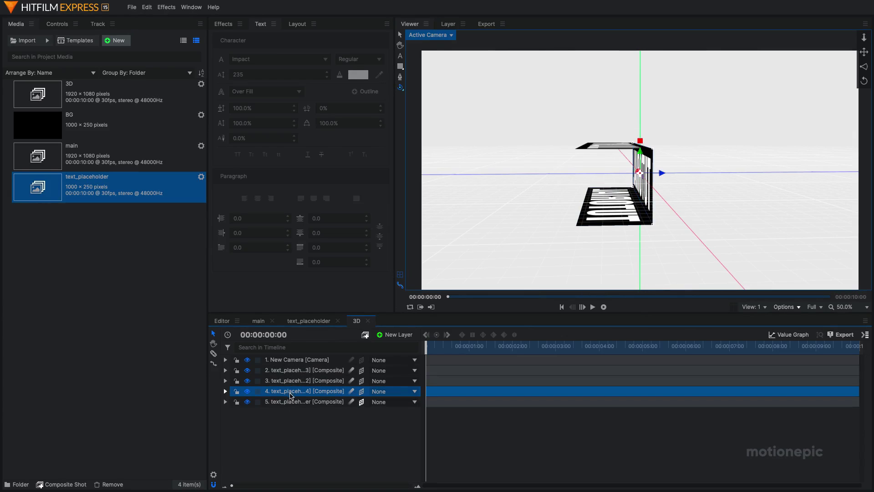
{"action": "left_click_drag", "start_coordinate": [291, 395], "coordinate": [292, 367]}
Step: Expand the duplicate's Transform properties and view the box from the side
{"action": "left_click", "coordinate": [226, 370]}
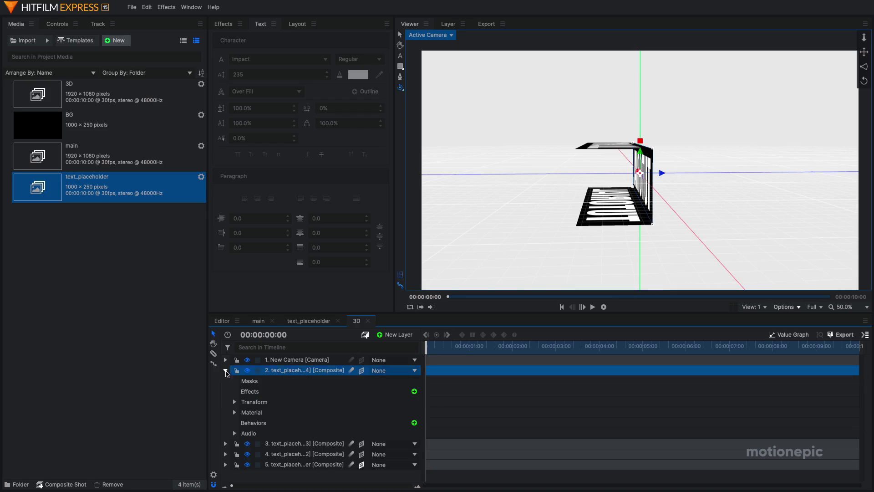
{"action": "left_click", "coordinate": [235, 401]}
{"action": "scroll", "coordinate": [343, 415], "scroll_direction": "down", "scroll_amount": 1}
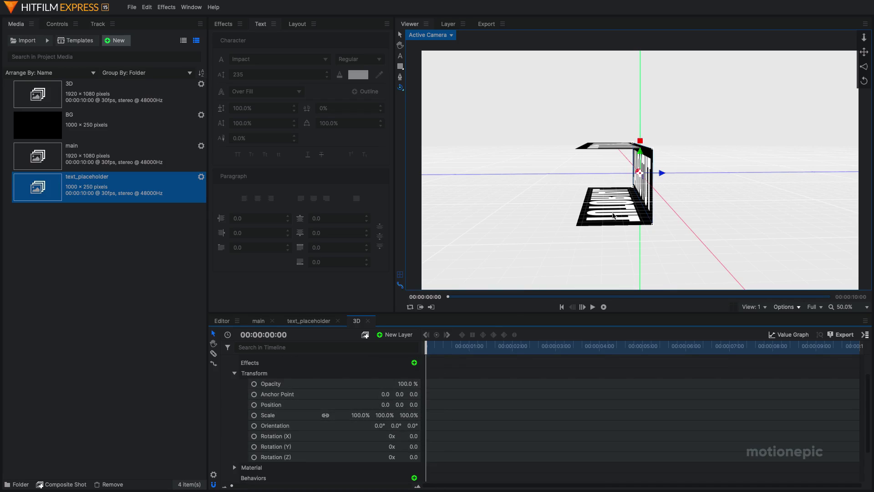
{"action": "left_click_drag", "start_coordinate": [662, 175], "coordinate": [621, 173]}
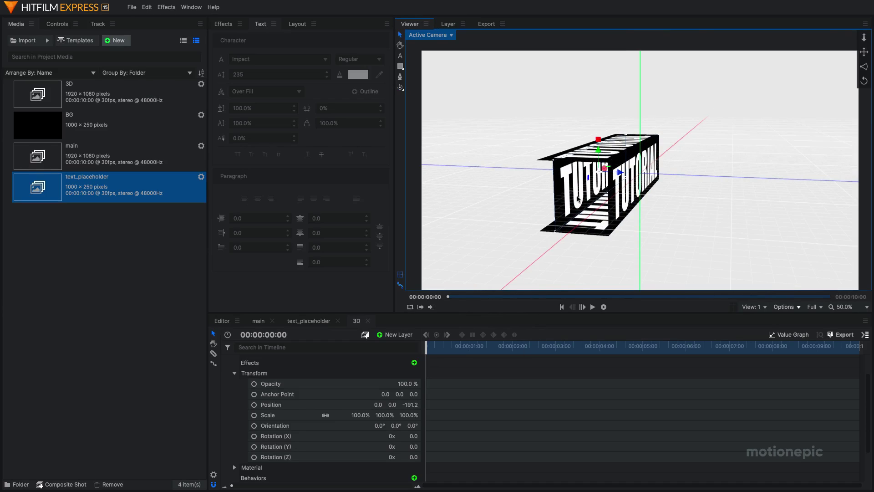
{"action": "left_click_drag", "start_coordinate": [485, 233], "coordinate": [513, 213]}
Step: Push the duplicate face back to Position Z -249.0
{"action": "left_click_drag", "start_coordinate": [414, 402], "coordinate": [387, 403]}
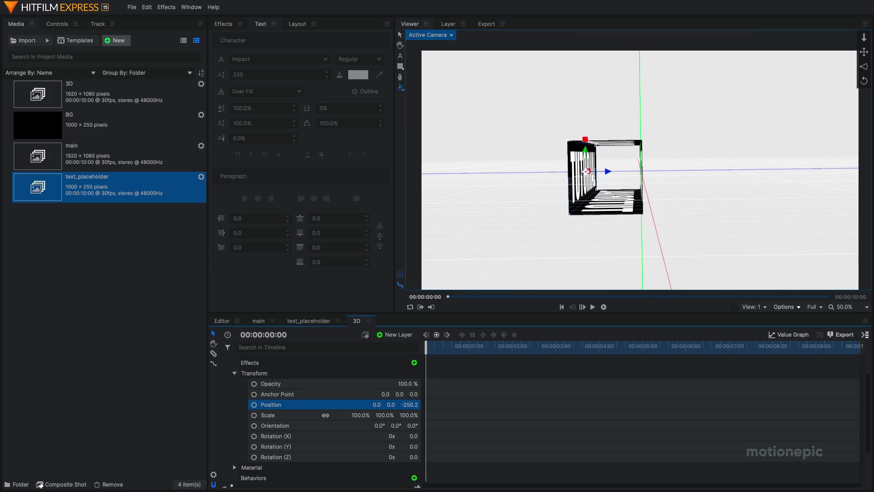
{"action": "scroll", "coordinate": [576, 216], "scroll_direction": "up", "scroll_amount": 4}
{"action": "scroll", "coordinate": [577, 216], "scroll_direction": "up", "scroll_amount": 8}
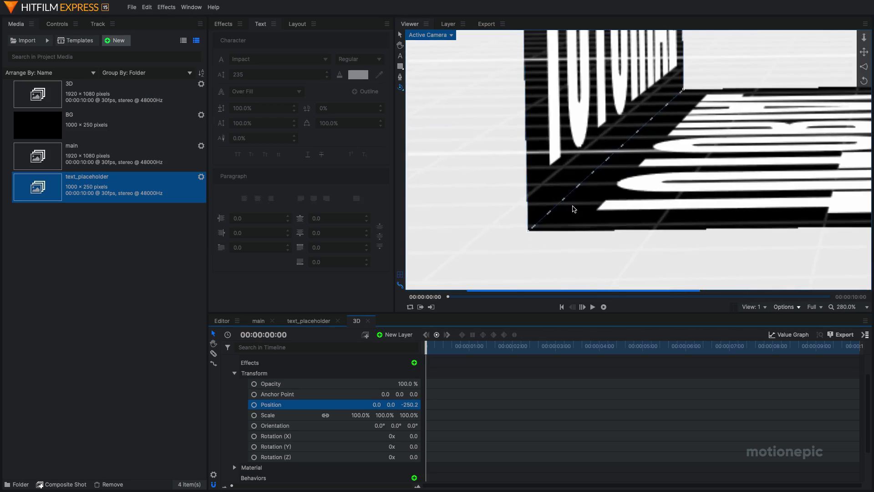
{"action": "scroll", "coordinate": [543, 222], "scroll_direction": "up", "scroll_amount": 2}
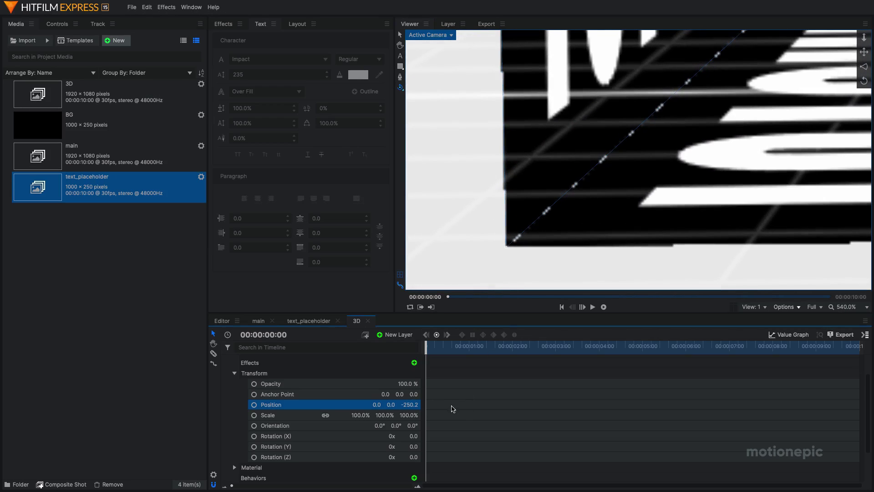
{"action": "left_click_drag", "start_coordinate": [410, 404], "coordinate": [413, 404]}
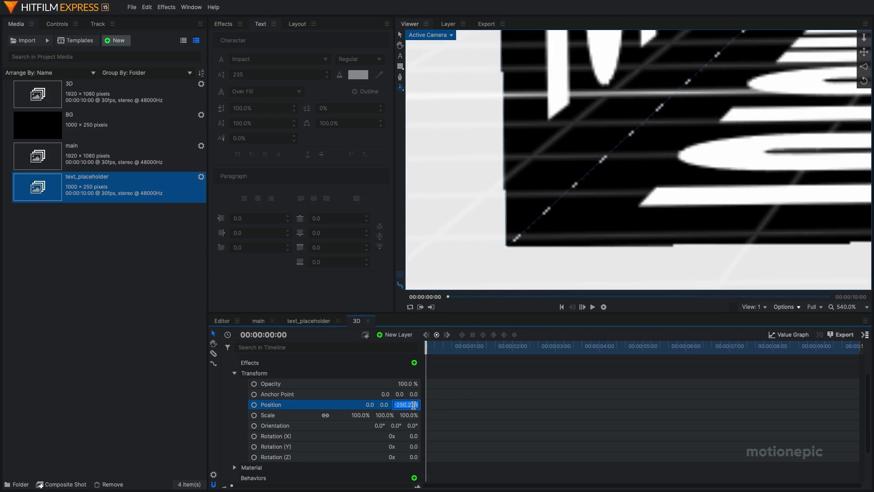
{"action": "left_click", "coordinate": [413, 405]}
{"action": "double_click", "coordinate": [412, 406]}
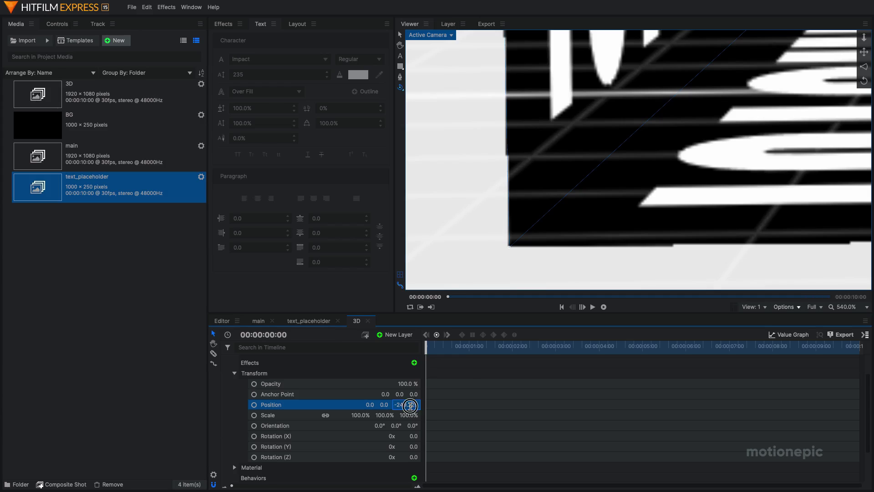
{"action": "type", "text": "0"}
{"action": "key", "text": "Return"}
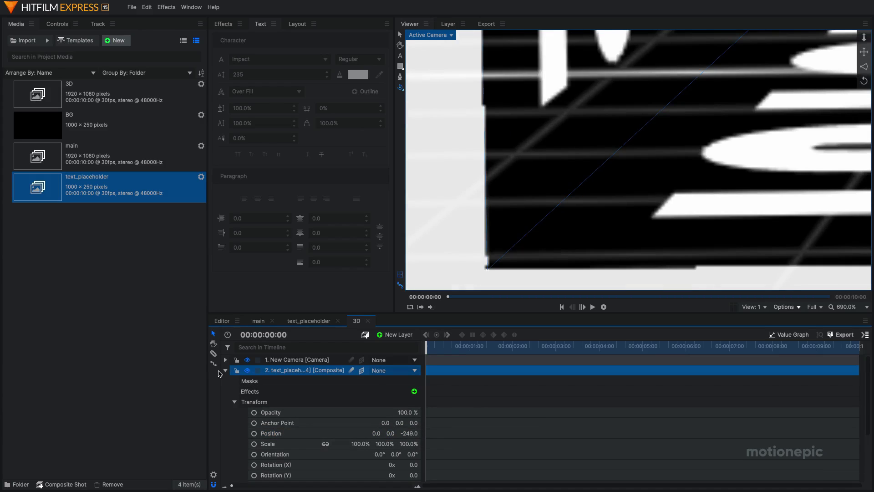
{"action": "left_click", "coordinate": [225, 371]}
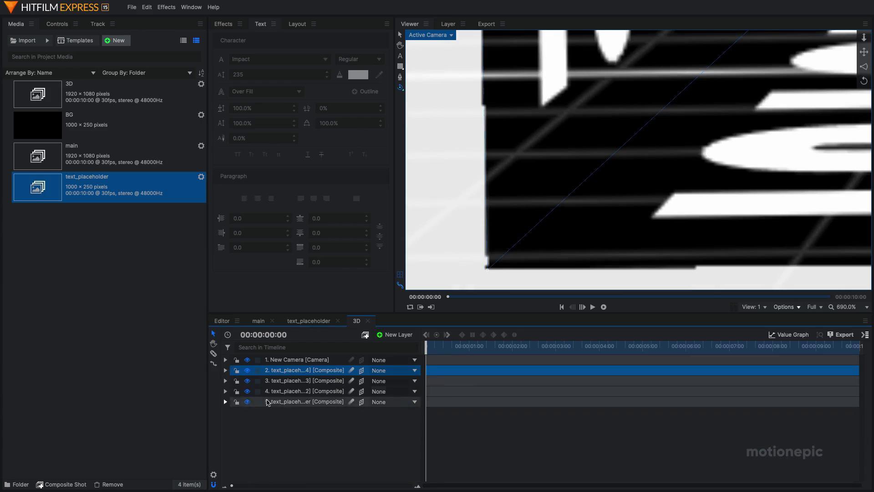
Step: Set the back face layer's Rotation X to 180 and view the TUTORIAL side to check it
{"action": "left_click", "coordinate": [611, 210]}
{"action": "scroll", "coordinate": [610, 211], "scroll_direction": "down", "scroll_amount": 4}
{"action": "scroll", "coordinate": [617, 204], "scroll_direction": "down", "scroll_amount": 4}
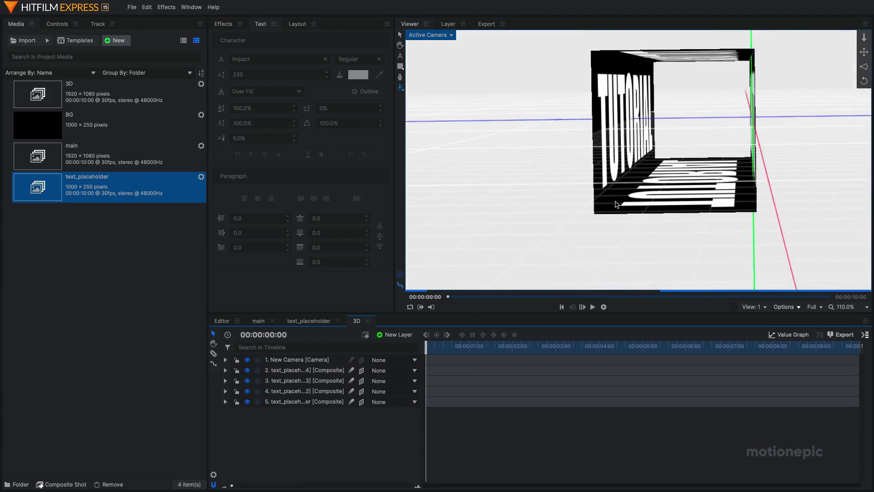
{"action": "left_click", "coordinate": [226, 370]}
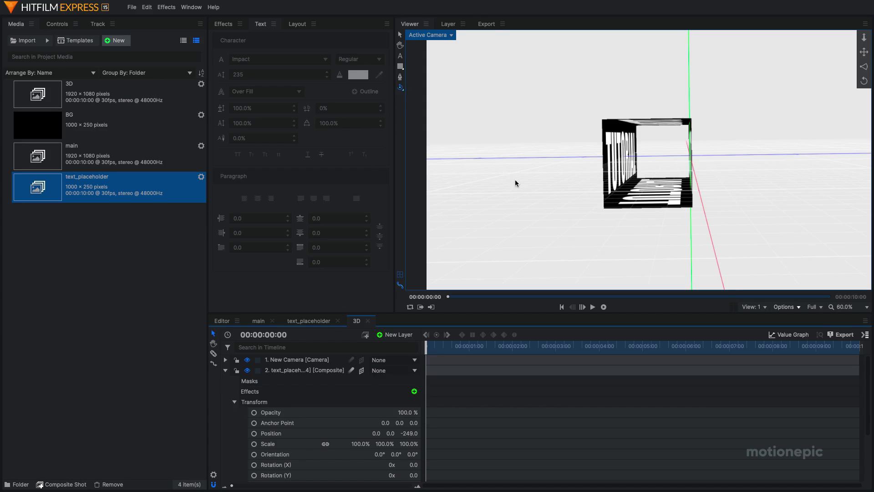
{"action": "left_click_drag", "start_coordinate": [516, 183], "coordinate": [590, 210]}
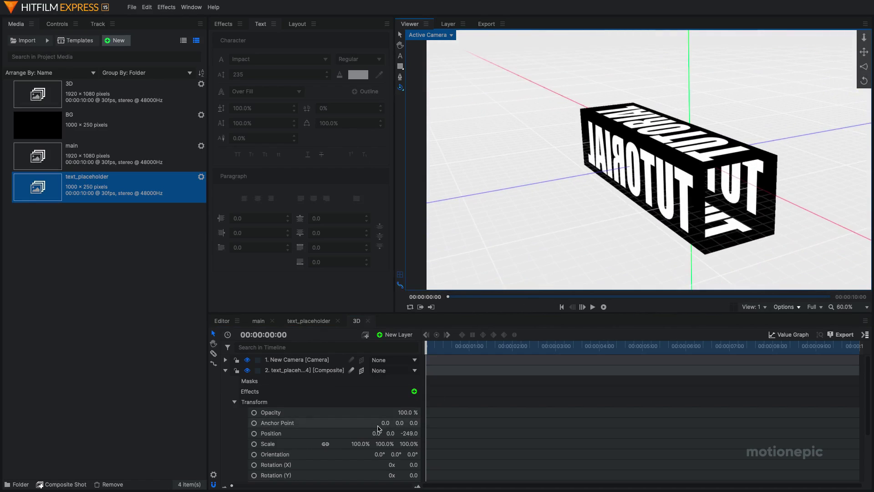
{"action": "scroll", "coordinate": [374, 442], "scroll_direction": "down", "scroll_amount": 3}
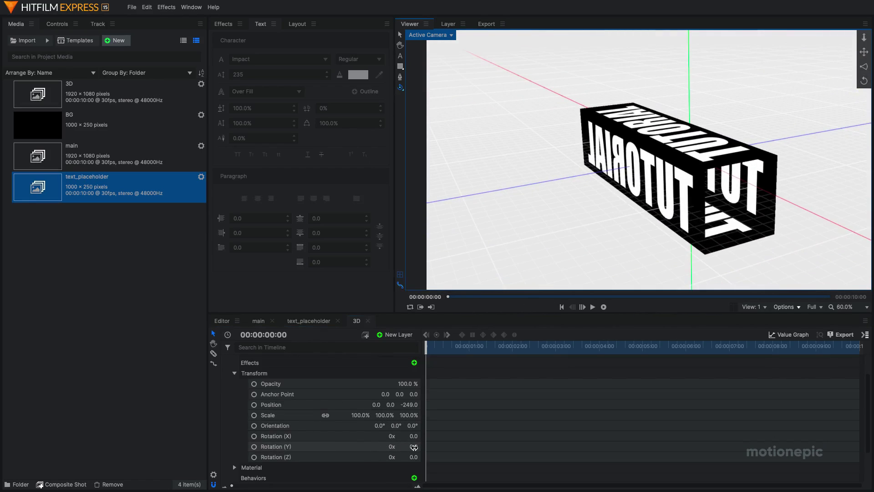
{"action": "left_click_drag", "start_coordinate": [415, 447], "coordinate": [415, 436]}
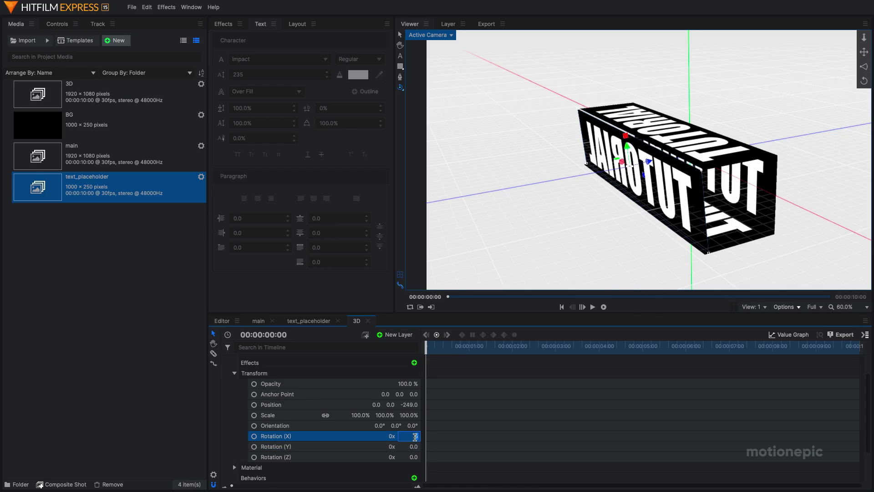
{"action": "key", "text": "Return"}
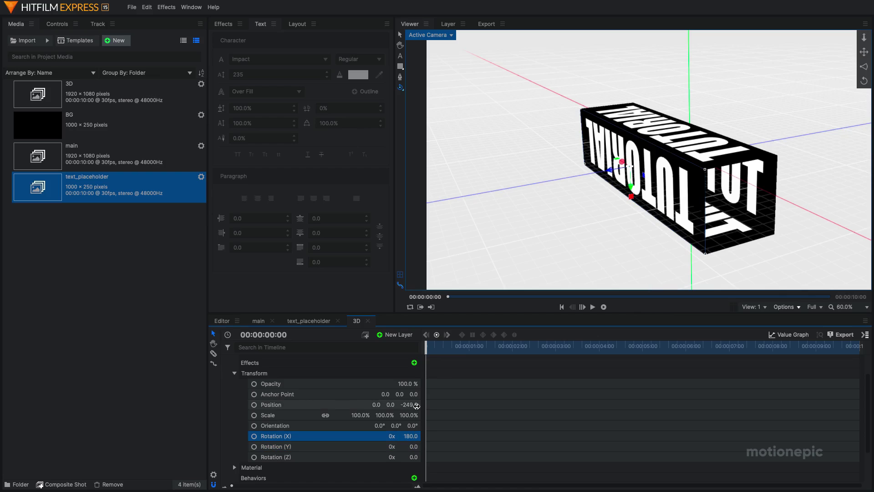
{"action": "scroll", "coordinate": [245, 381], "scroll_direction": "up", "scroll_amount": 3}
{"action": "left_click", "coordinate": [226, 370]}
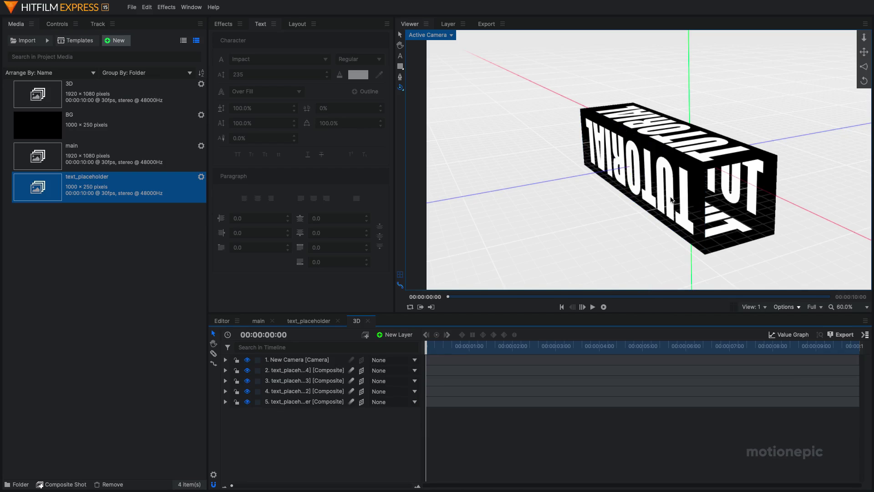
{"action": "left_click_drag", "start_coordinate": [615, 250], "coordinate": [437, 255]}
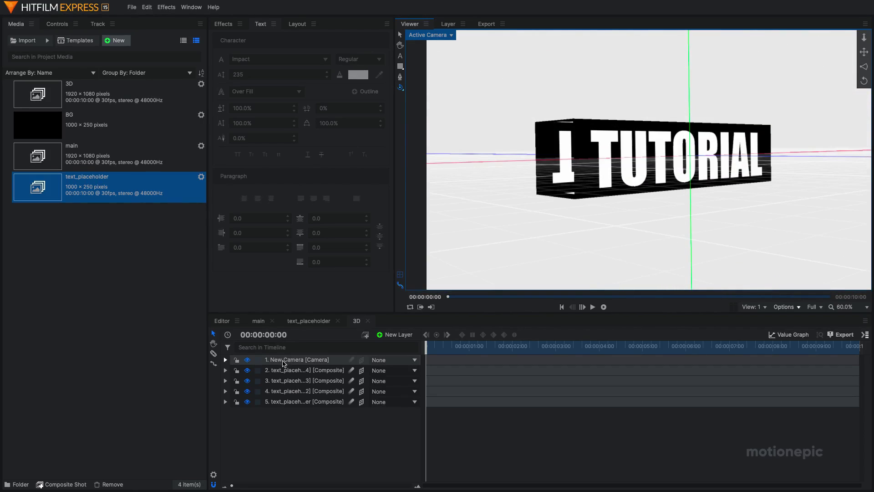
Step: Reset New Camera's Transform to defaults: position 0, 0, 1866.6 with zero rotation
{"action": "left_click", "coordinate": [225, 360]}
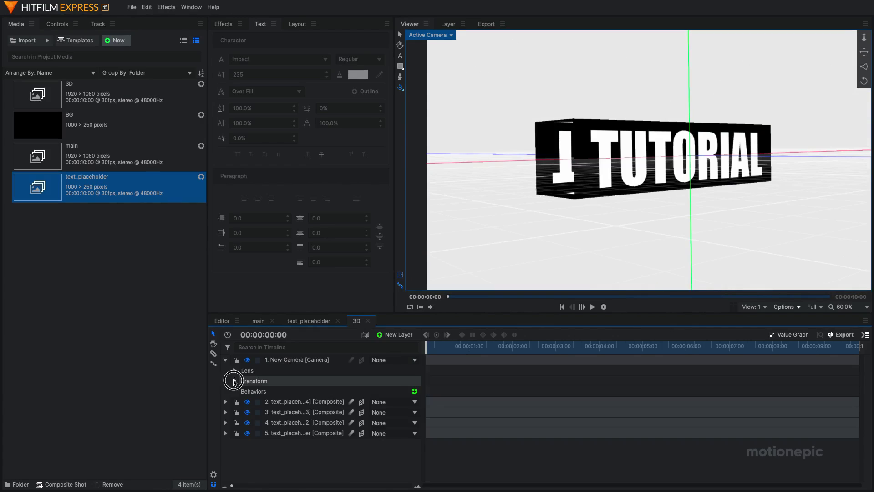
{"action": "left_click", "coordinate": [234, 381]}
{"action": "left_click", "coordinate": [267, 382]}
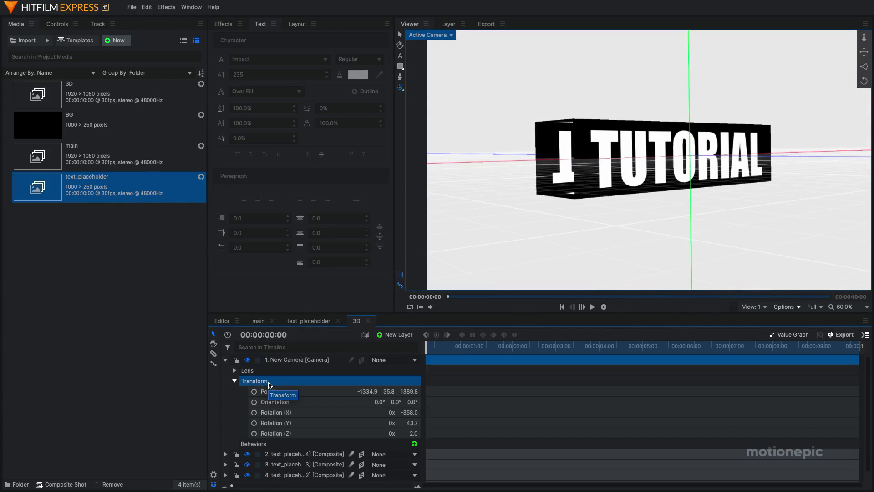
{"action": "right_click", "coordinate": [270, 384]}
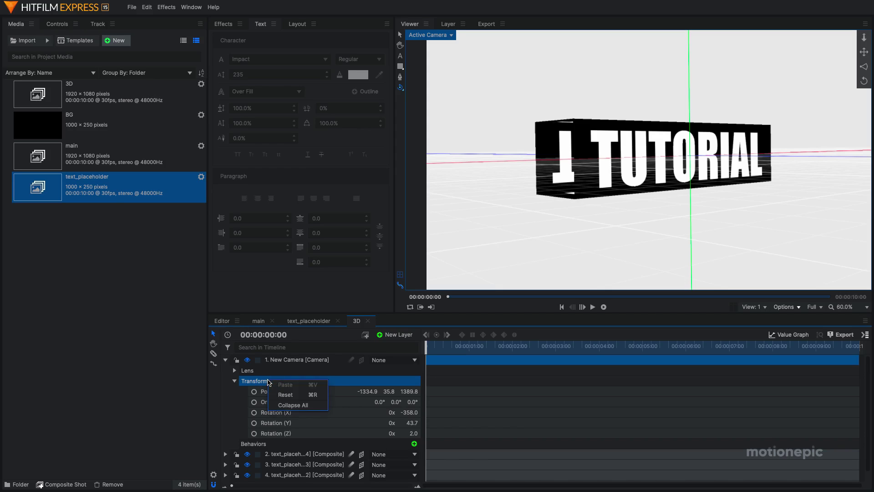
{"action": "left_click", "coordinate": [285, 395]}
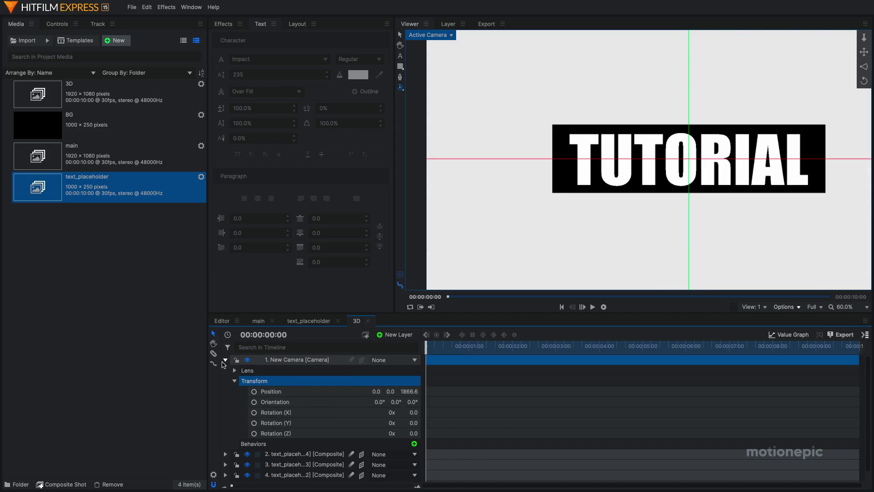
{"action": "left_click", "coordinate": [225, 359]}
{"action": "scroll", "coordinate": [623, 184], "scroll_direction": "down", "scroll_amount": 3}
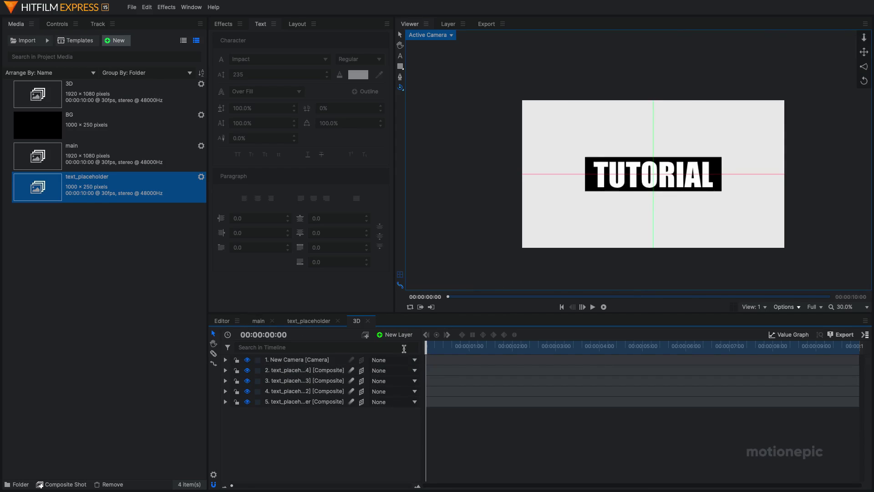
Step: Add a New Point layer and set the four TUTORIAL face layers' Parent to New Point
{"action": "left_click", "coordinate": [395, 334]}
{"action": "left_click", "coordinate": [391, 395]}
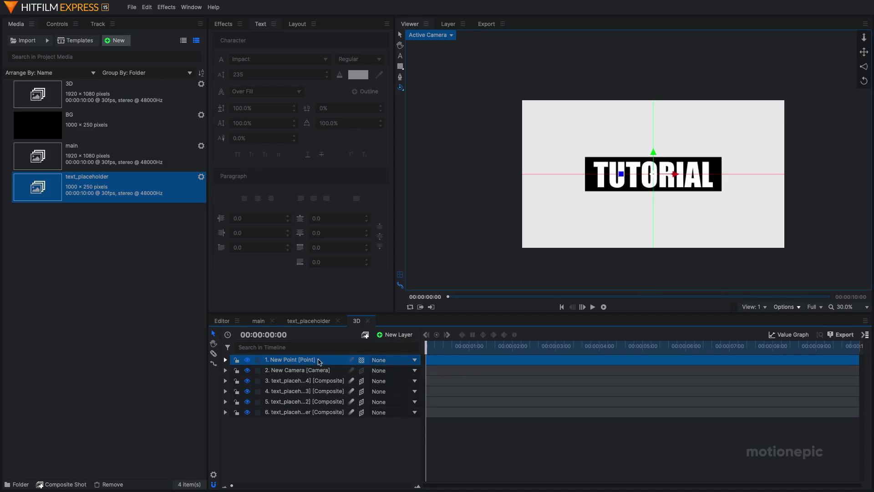
{"action": "left_click", "coordinate": [298, 430]}
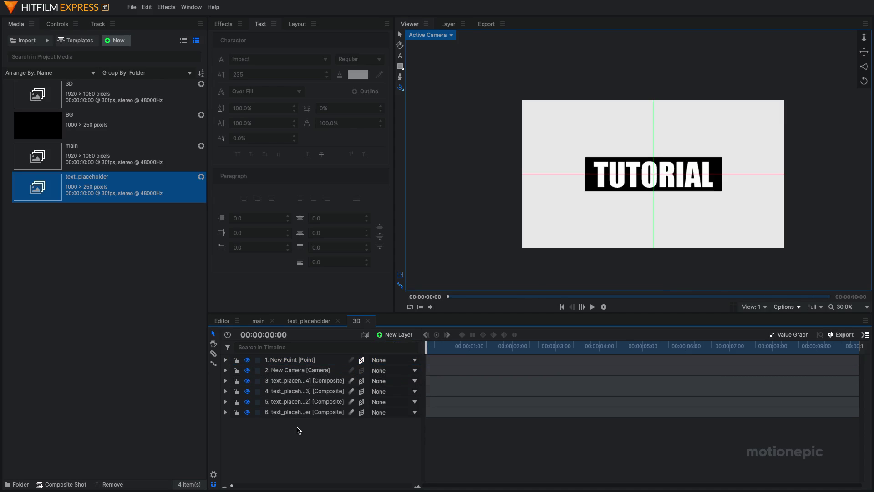
{"action": "left_click_drag", "start_coordinate": [298, 430], "coordinate": [308, 384]}
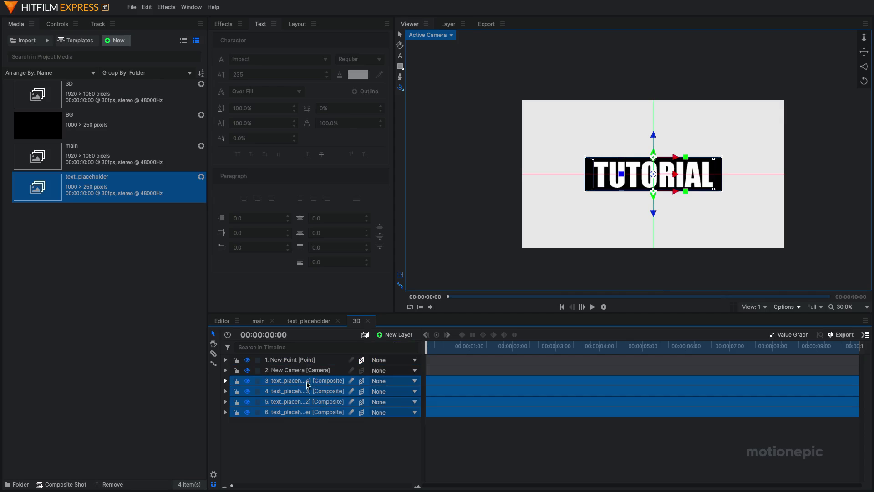
{"action": "left_click", "coordinate": [386, 382]}
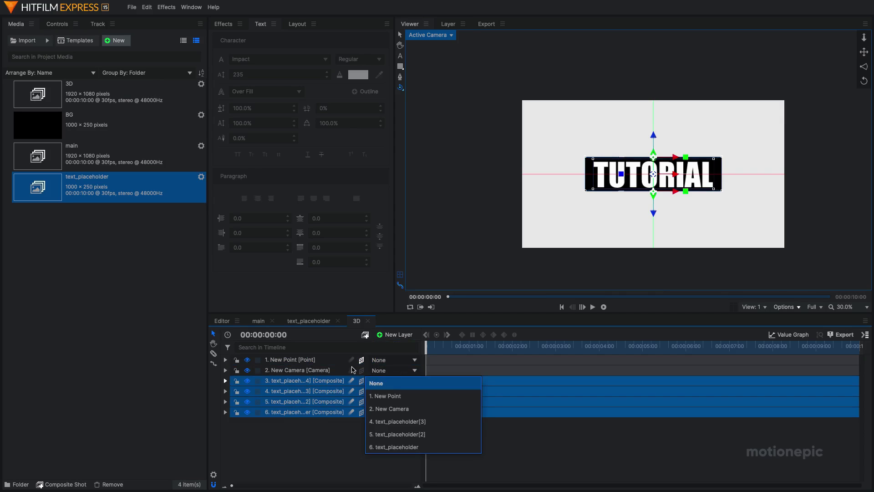
{"action": "left_click", "coordinate": [385, 399]}
{"action": "left_click", "coordinate": [302, 437]}
{"action": "left_click", "coordinate": [278, 361]}
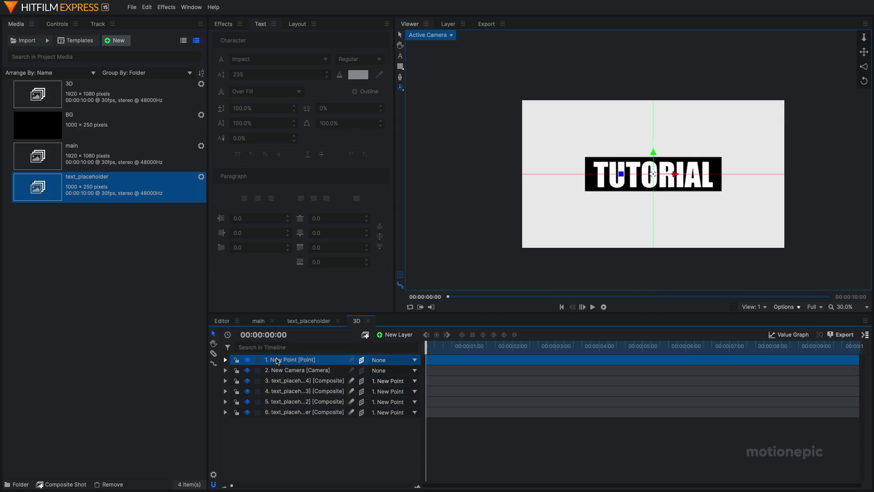
{"action": "left_click", "coordinate": [225, 360]}
{"action": "left_click", "coordinate": [234, 370]}
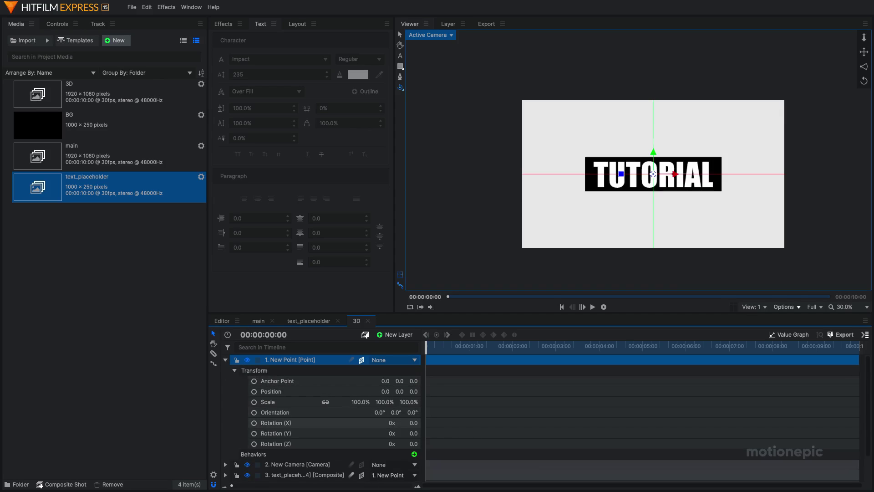
{"action": "left_click_drag", "start_coordinate": [414, 422], "coordinate": [334, 422]}
{"action": "left_click", "coordinate": [225, 359]}
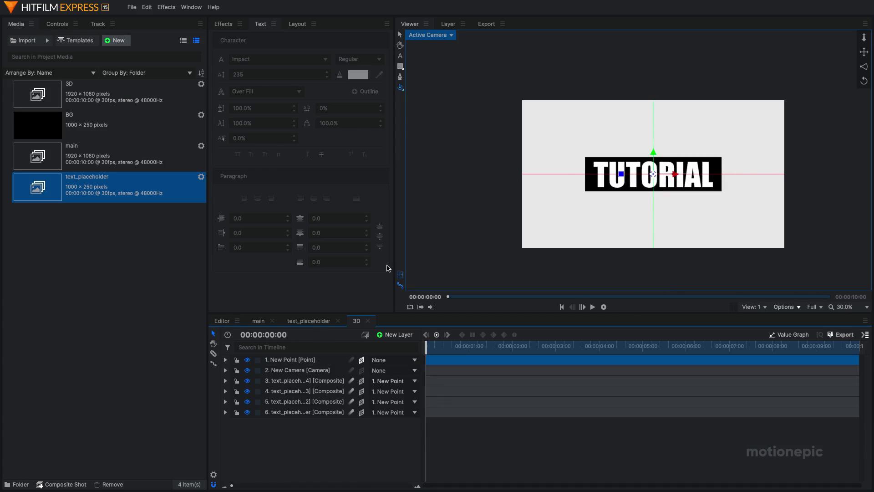
Step: In the Left view, slide the four TUTORIAL face layers along X to centre on the null
{"action": "left_click", "coordinate": [428, 36]}
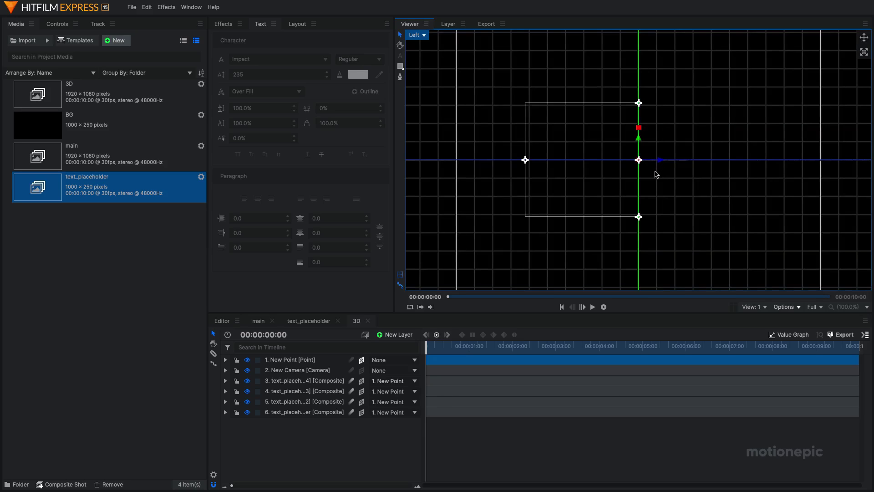
{"action": "scroll", "coordinate": [655, 174], "scroll_direction": "up", "scroll_amount": 1}
{"action": "left_click", "coordinate": [286, 359]}
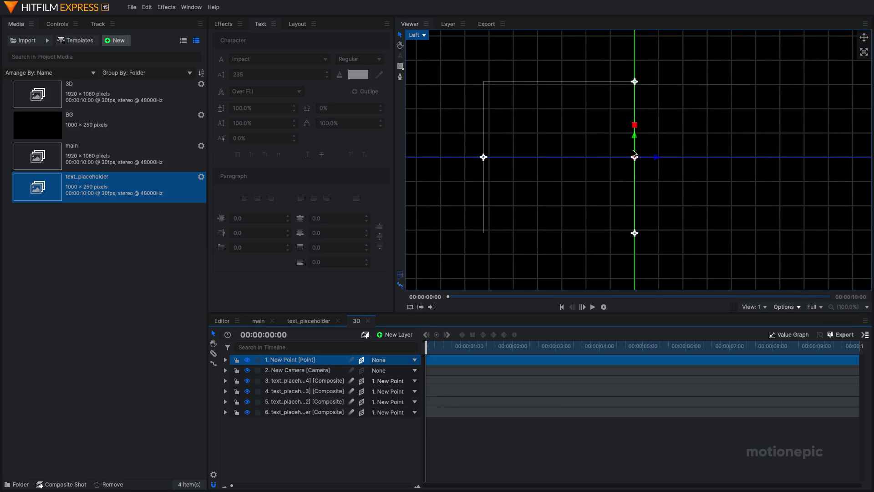
{"action": "left_click_drag", "start_coordinate": [283, 458], "coordinate": [340, 371]}
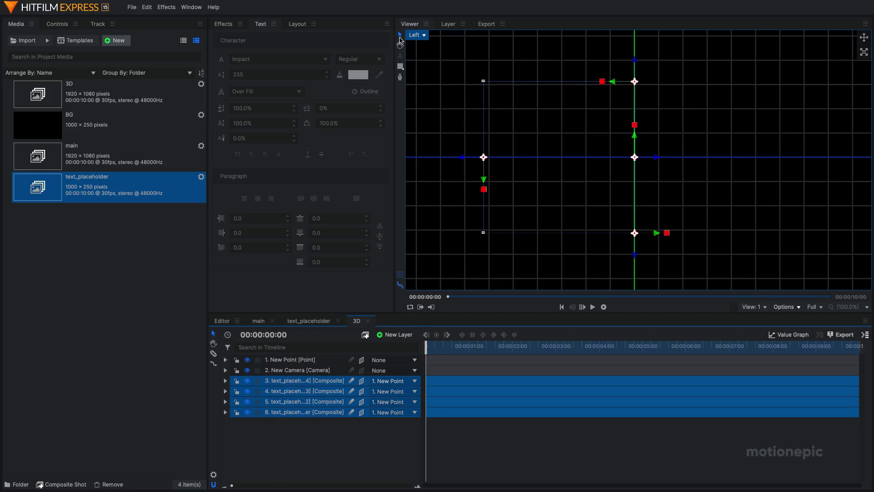
{"action": "left_click_drag", "start_coordinate": [657, 161], "coordinate": [733, 172]}
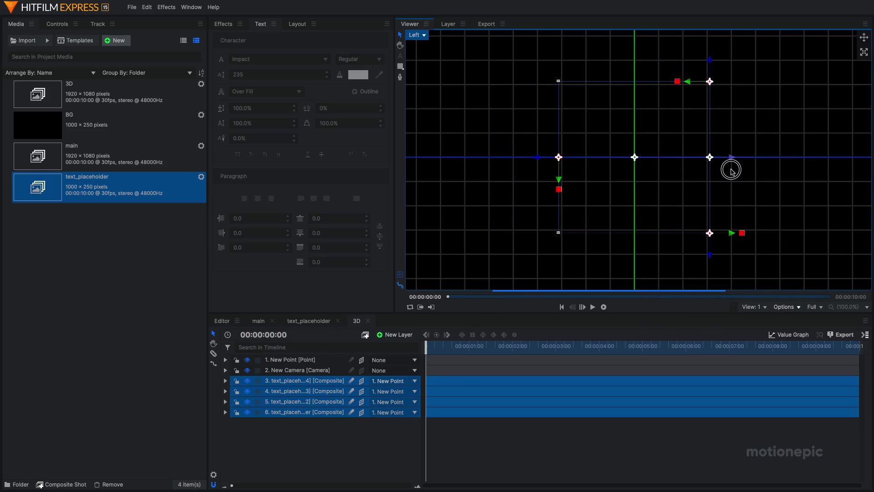
{"action": "left_click", "coordinate": [374, 430]}
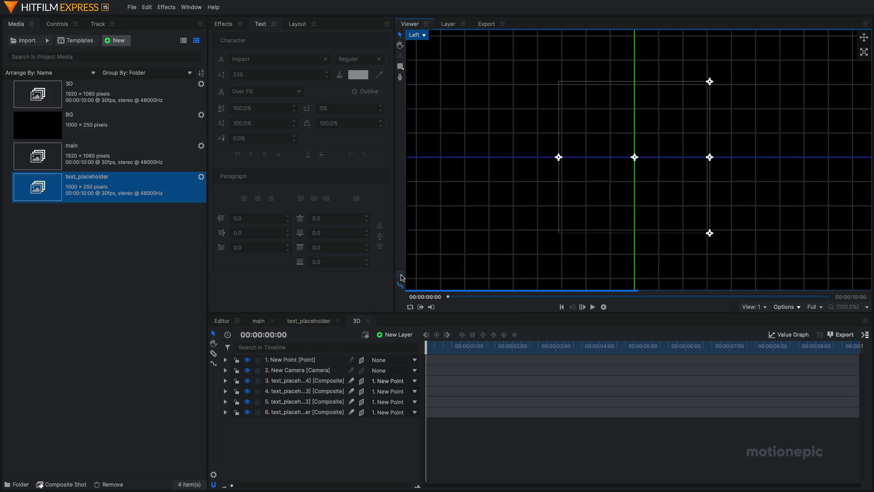
Step: Pan and scroll the Left view toward the box's corner
{"action": "scroll", "coordinate": [656, 222], "scroll_direction": "up", "scroll_amount": 2}
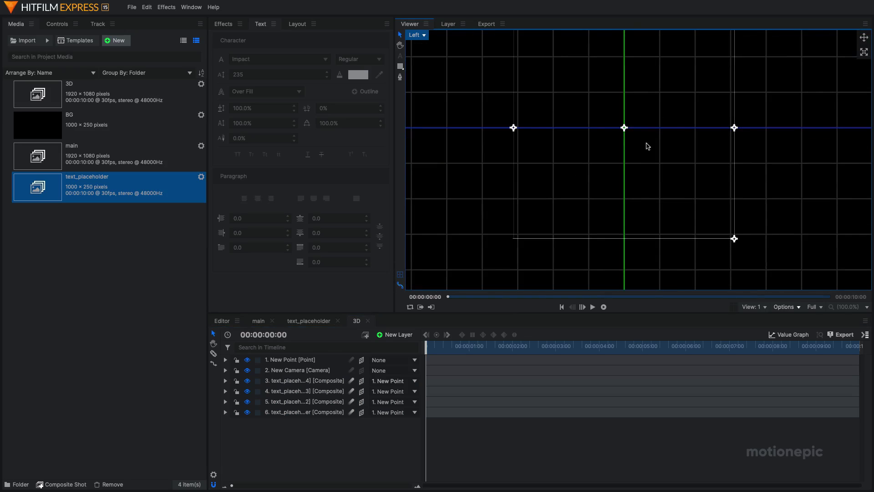
{"action": "scroll", "coordinate": [681, 123], "scroll_direction": "up", "scroll_amount": 2}
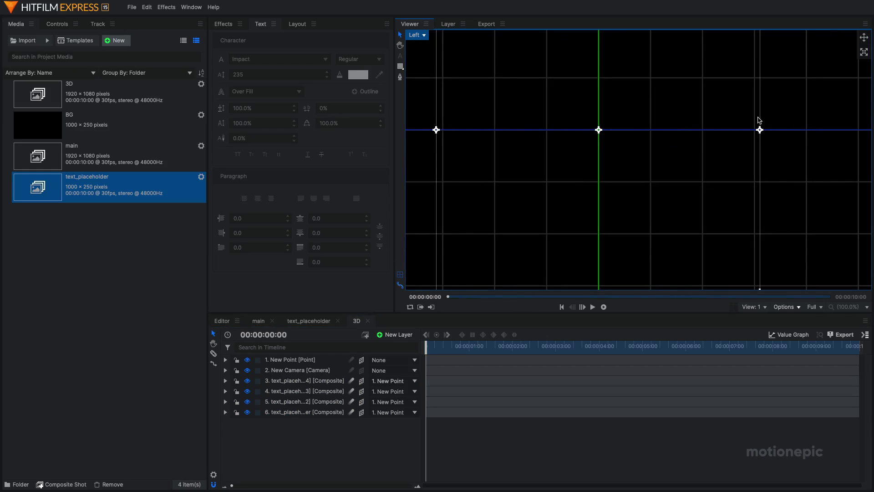
{"action": "scroll", "coordinate": [594, 189], "scroll_direction": "down", "scroll_amount": 4}
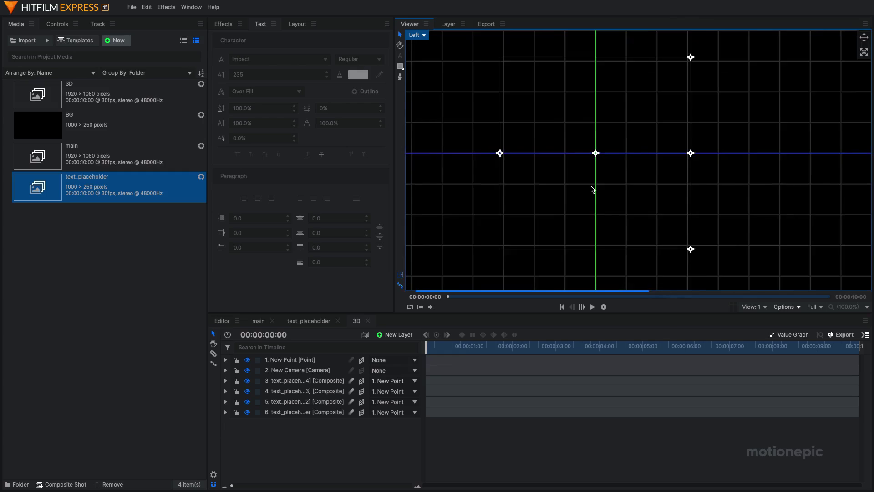
{"action": "scroll", "coordinate": [618, 145], "scroll_direction": "down", "scroll_amount": 1}
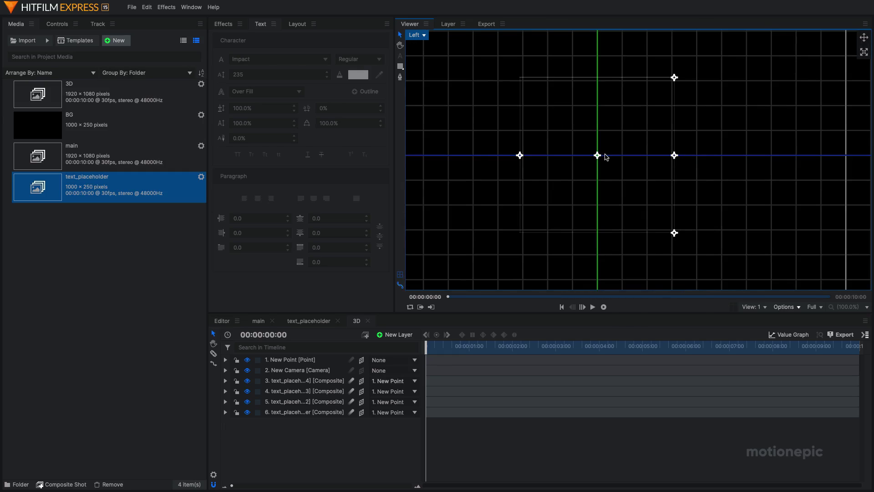
{"action": "scroll", "coordinate": [602, 159], "scroll_direction": "up", "scroll_amount": 1}
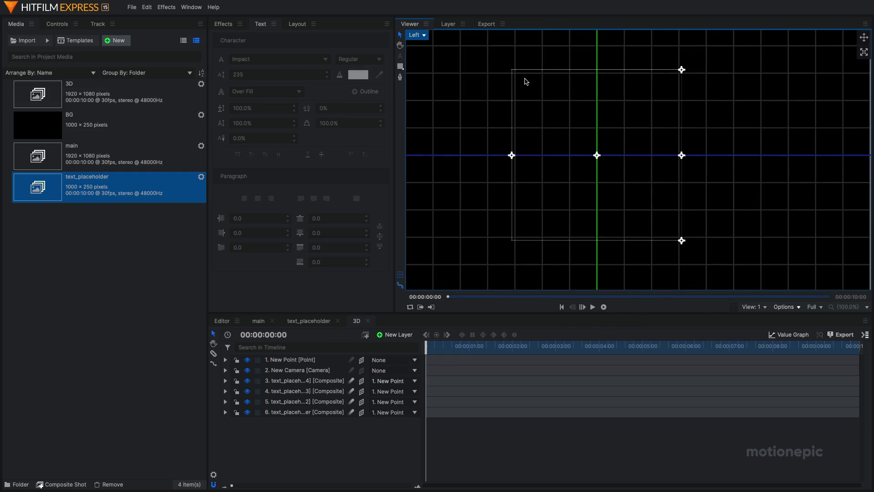
{"action": "scroll", "coordinate": [524, 79], "scroll_direction": "up", "scroll_amount": 4}
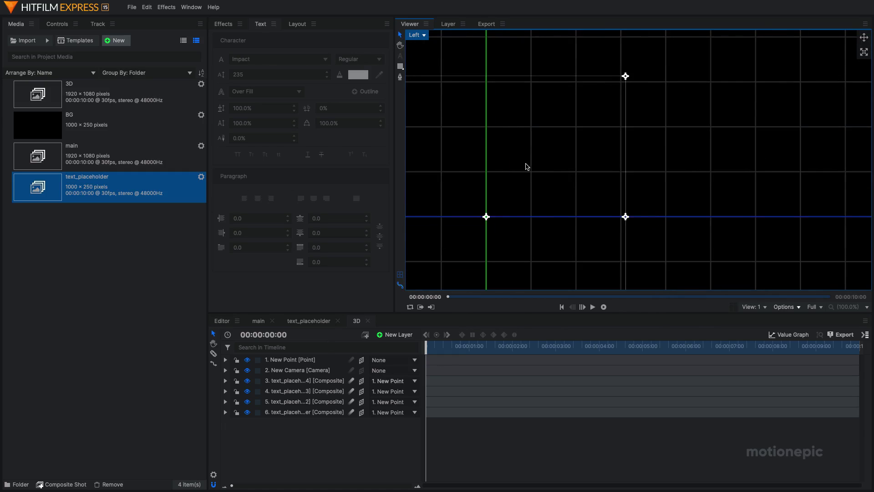
{"action": "left_click_drag", "start_coordinate": [525, 166], "coordinate": [785, 184]}
{"action": "scroll", "coordinate": [615, 101], "scroll_direction": "up", "scroll_amount": 6}
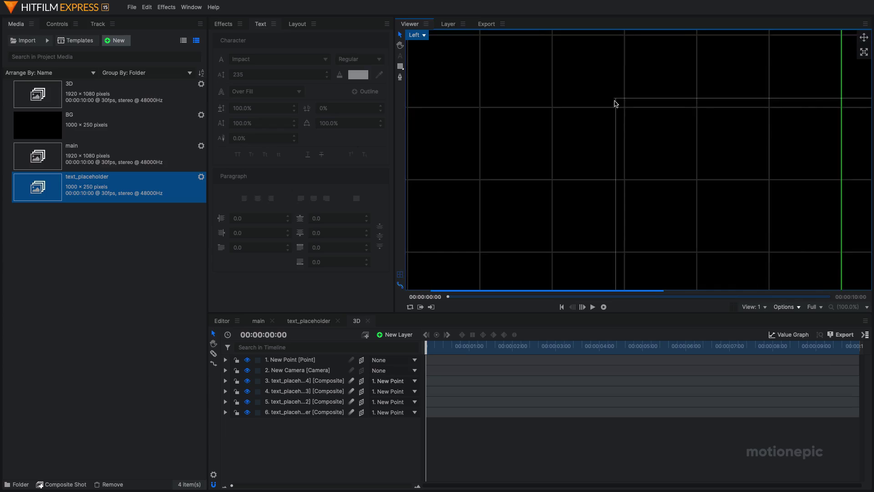
{"action": "scroll", "coordinate": [610, 100], "scroll_direction": "up", "scroll_amount": 2}
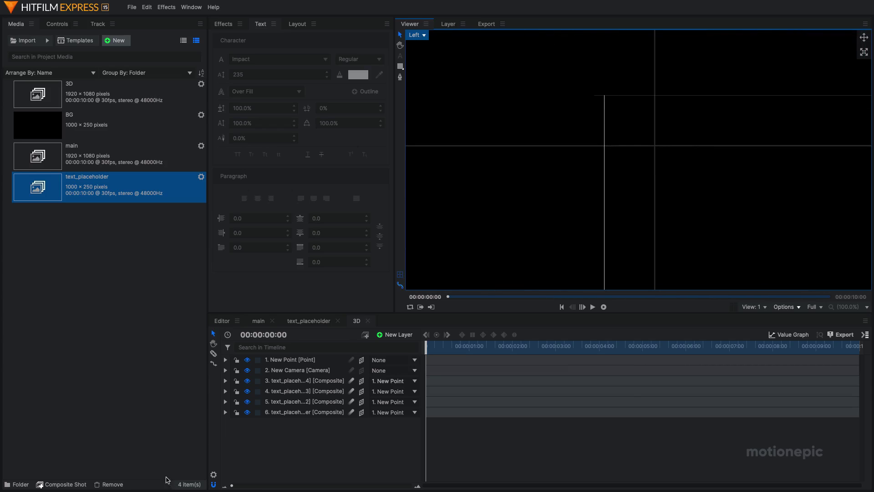
Step: Set the third layer's Position Z to -126
{"action": "left_click", "coordinate": [291, 381]}
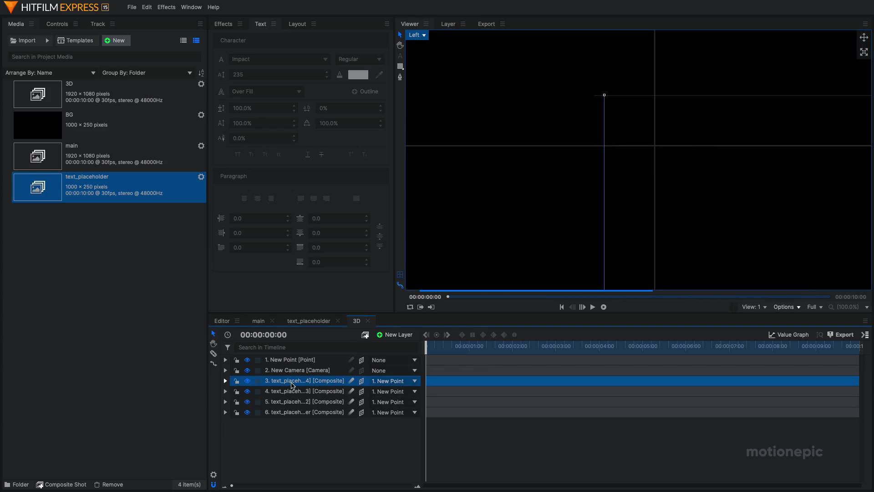
{"action": "left_click", "coordinate": [225, 381]}
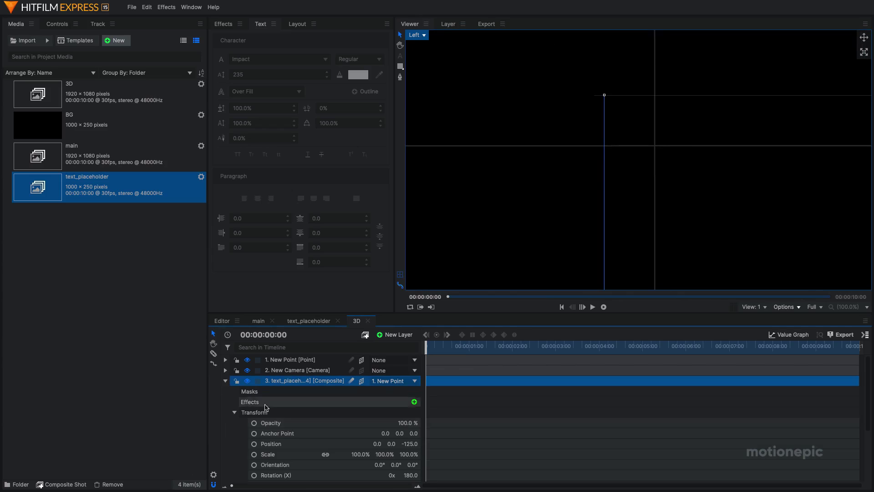
{"action": "left_click", "coordinate": [412, 444]}
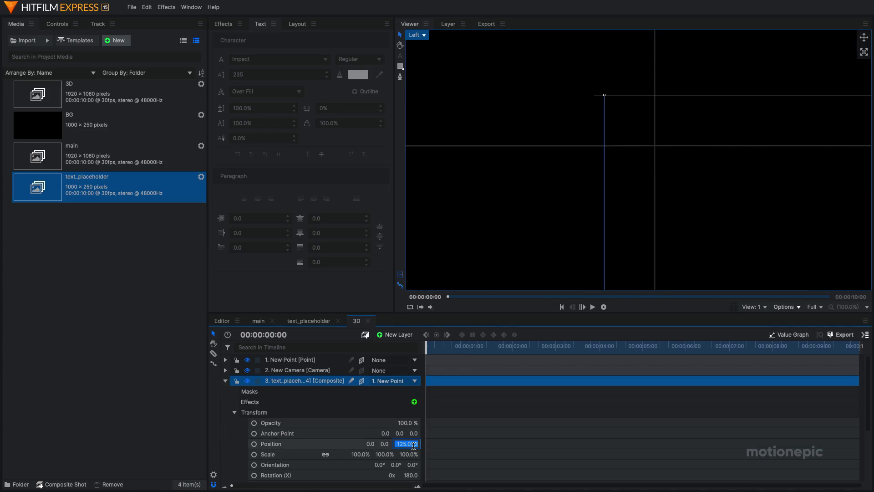
{"action": "type", "text": "-126"}
{"action": "key", "text": "Return"}
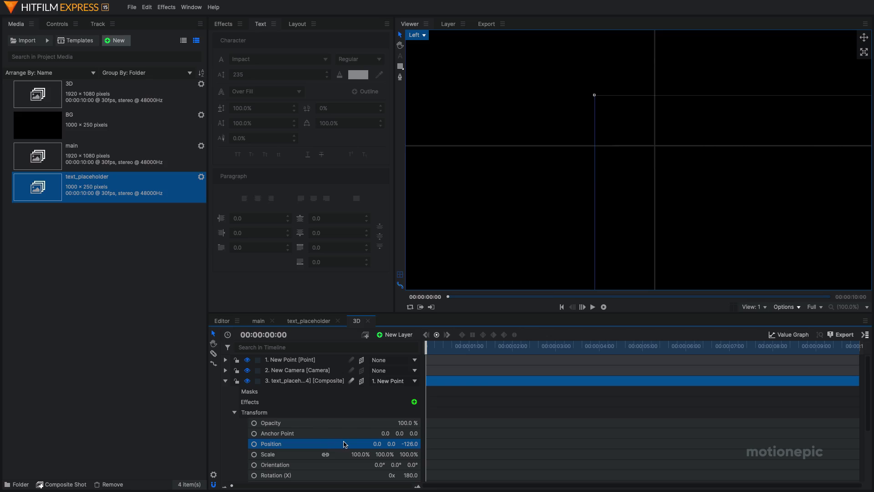
{"action": "left_click", "coordinate": [592, 141]}
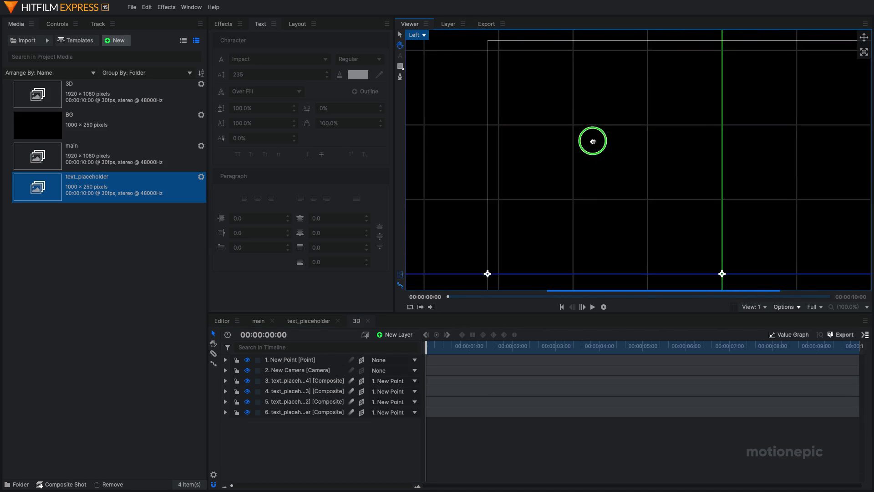
{"action": "scroll", "coordinate": [607, 170], "scroll_direction": "down", "scroll_amount": 5}
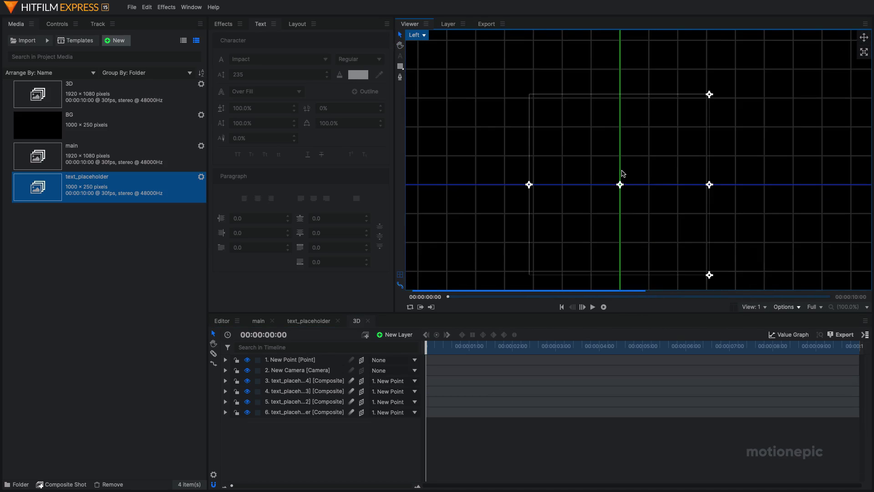
Step: With the viewer on Active Camera, keyframe New Point's Rotation X at 0 at time 0
{"action": "left_click", "coordinate": [417, 35]}
{"action": "left_click", "coordinate": [424, 44]}
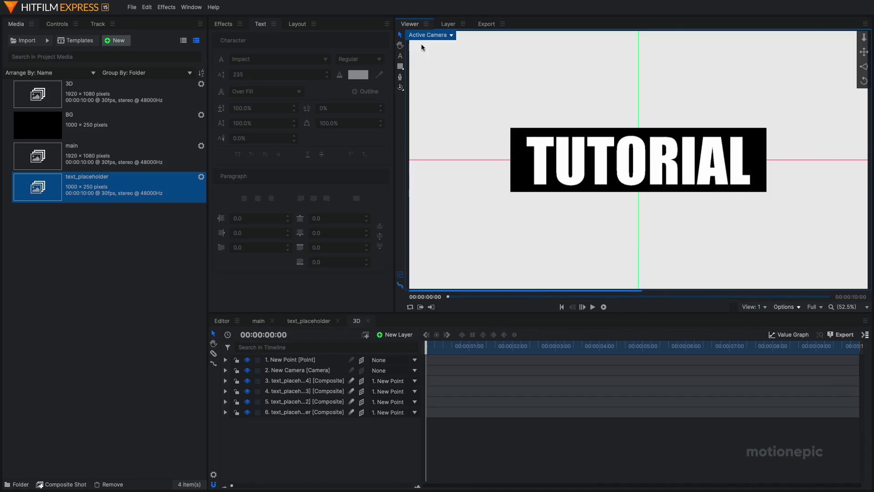
{"action": "left_click", "coordinate": [279, 360]}
{"action": "left_click", "coordinate": [225, 360]}
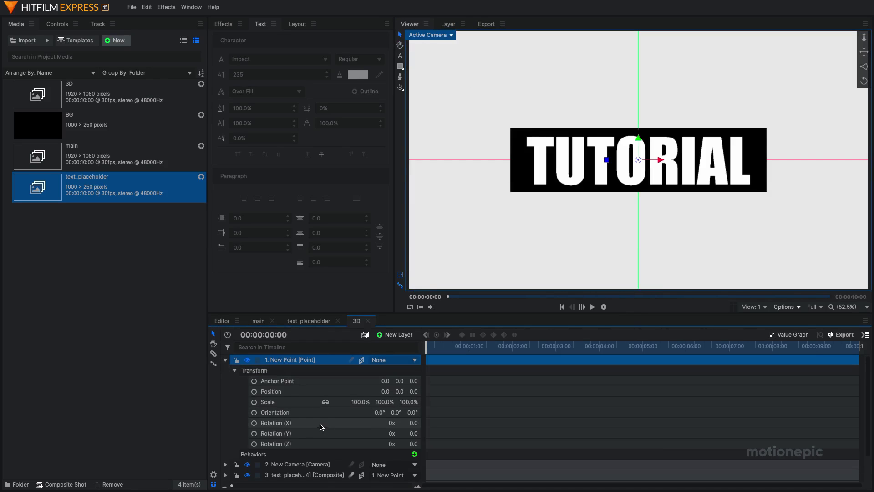
{"action": "left_click_drag", "start_coordinate": [414, 423], "coordinate": [409, 399]}
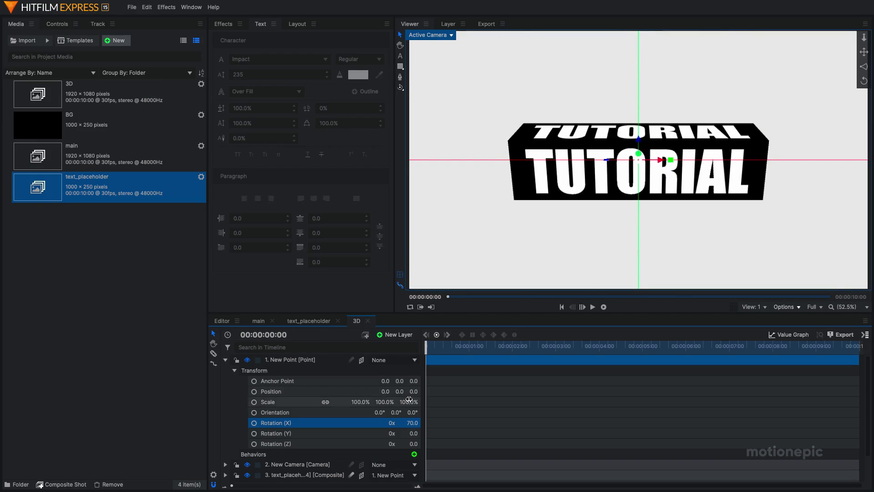
{"action": "type", "text": "0"}
{"action": "key", "text": "Return"}
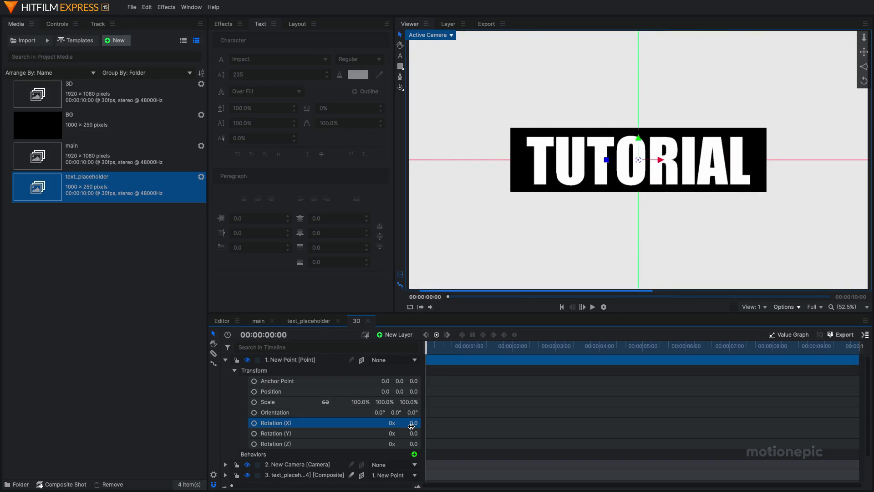
{"action": "left_click", "coordinate": [254, 423]}
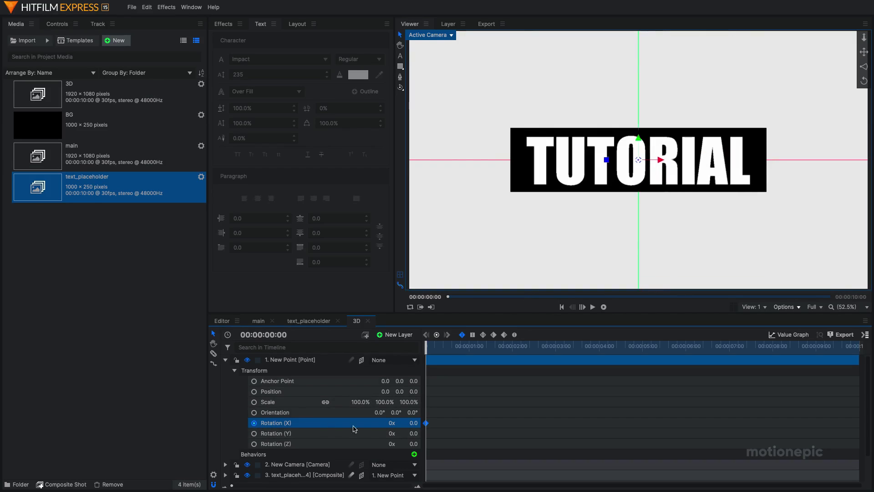
Step: Keyframe Rotation X at -360 on the last frame and play back the spin
{"action": "left_click", "coordinate": [859, 346]}
{"action": "left_click_drag", "start_coordinate": [639, 138], "coordinate": [638, 173]}
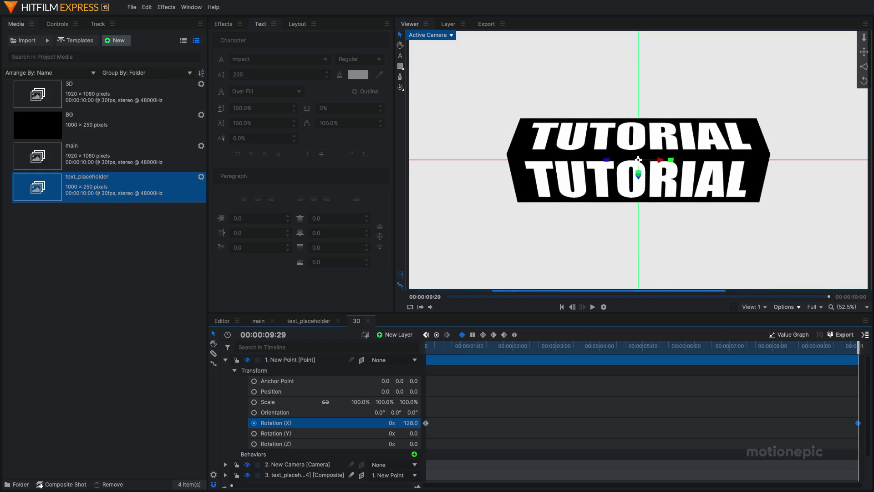
{"action": "left_click", "coordinate": [410, 423]}
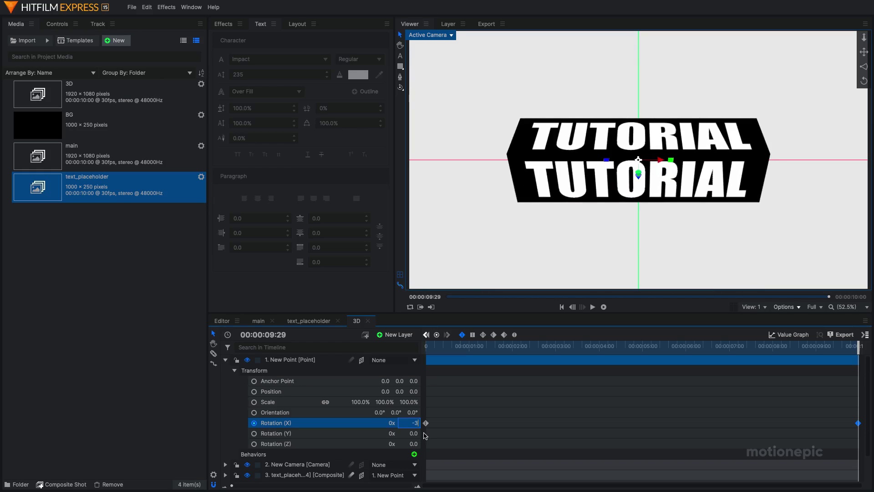
{"action": "type", "text": "-360"}
{"action": "key", "text": "Return"}
{"action": "left_click", "coordinate": [448, 346]}
{"action": "left_click", "coordinate": [593, 307]}
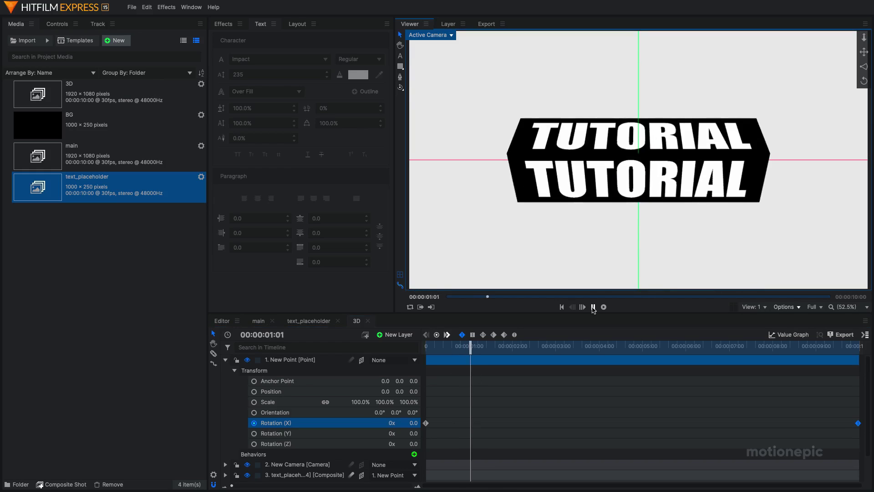
{"action": "left_click_drag", "start_coordinate": [712, 347], "coordinate": [768, 351]}
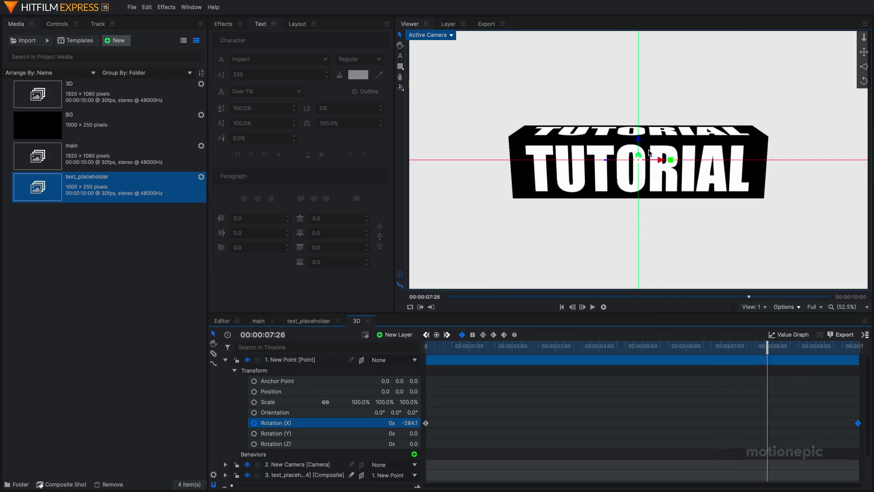
Step: Place the 3D composite shot into the main composite's timeline
{"action": "left_click", "coordinate": [225, 360]}
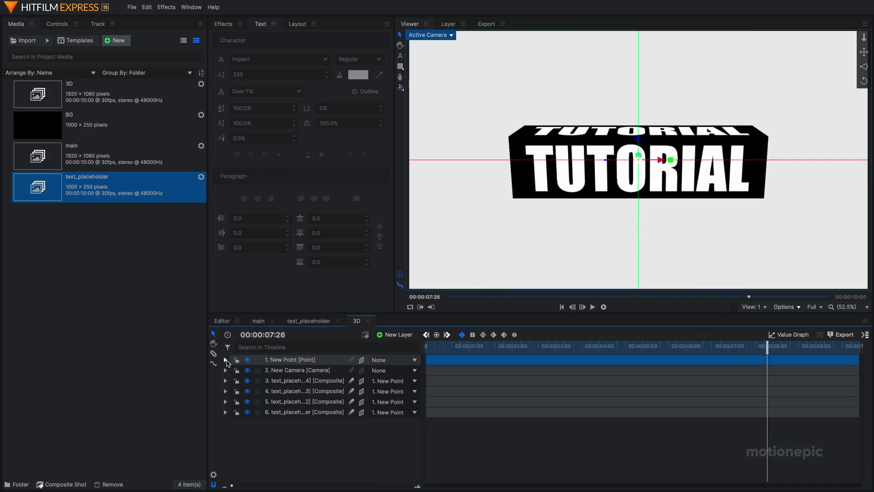
{"action": "left_click", "coordinate": [258, 321]}
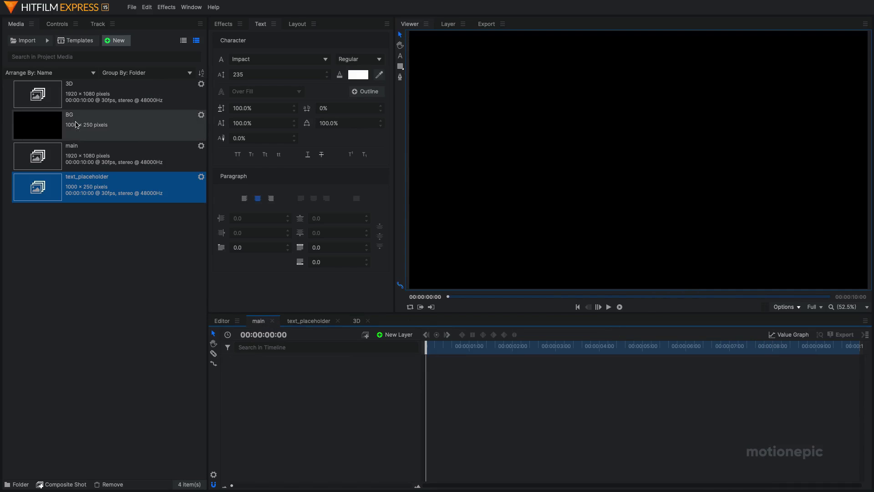
{"action": "left_click", "coordinate": [91, 95]}
{"action": "left_click_drag", "start_coordinate": [72, 93], "coordinate": [266, 360]}
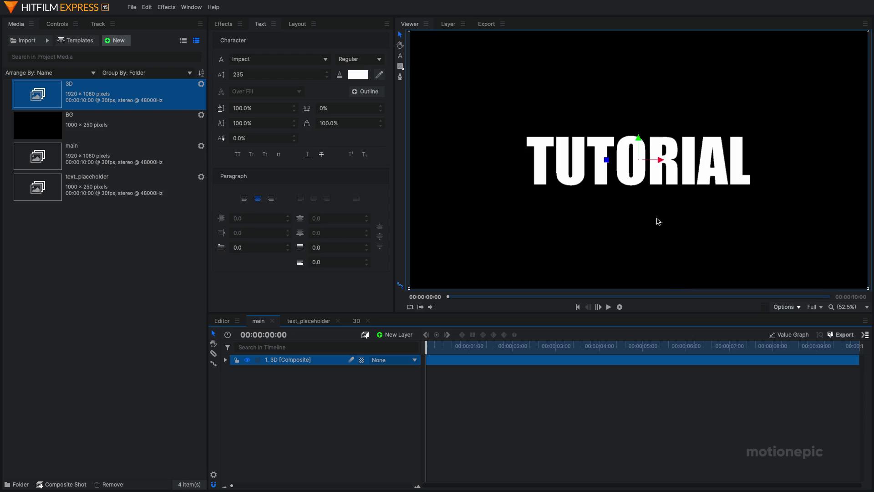
Step: Change the viewer background colour to light grey
{"action": "left_click", "coordinate": [783, 308]}
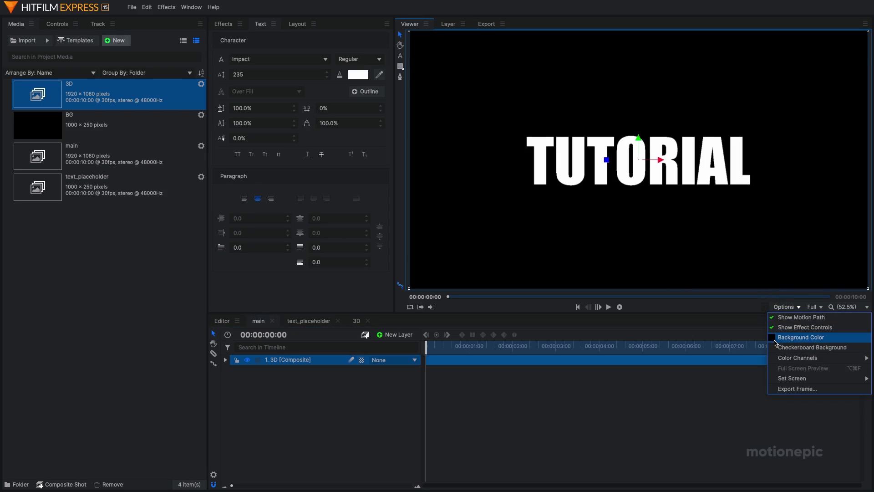
{"action": "left_click", "coordinate": [778, 337]}
{"action": "left_click", "coordinate": [84, 387]}
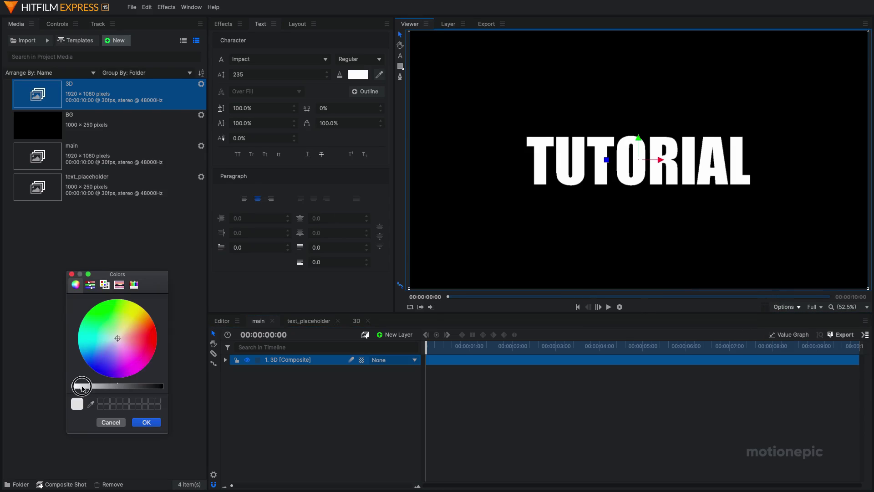
{"action": "left_click", "coordinate": [144, 423]}
Step: Start a new Plane layer, then cancel it
{"action": "scroll", "coordinate": [613, 163], "scroll_direction": "down", "scroll_amount": 2}
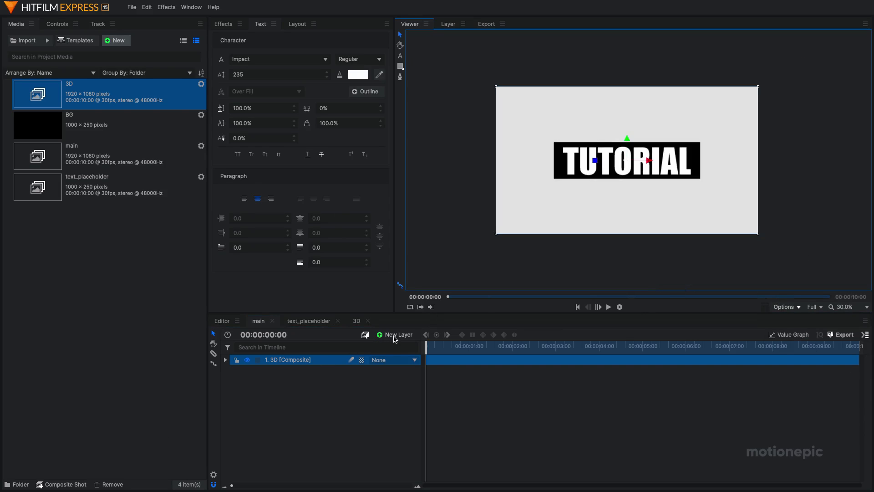
{"action": "left_click", "coordinate": [395, 338]}
{"action": "left_click", "coordinate": [394, 347]}
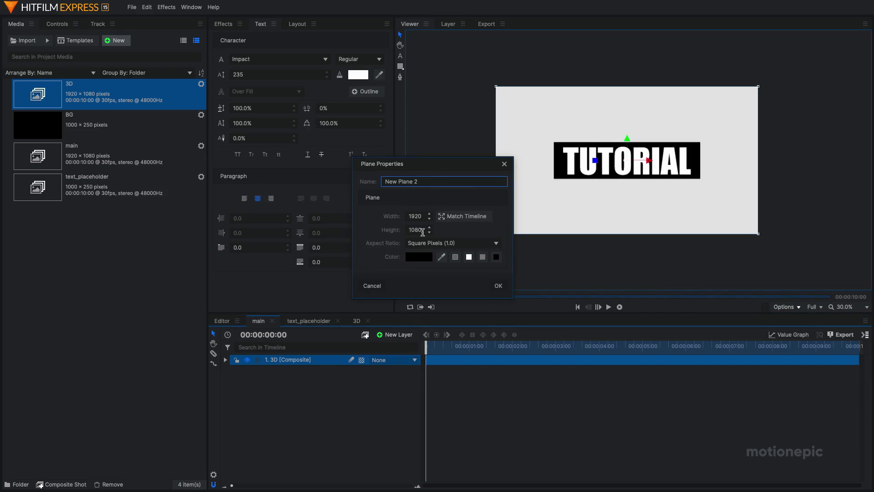
{"action": "left_click", "coordinate": [371, 285]}
Step: Add the BG plane to the main timeline and rename the layer to Gradient
{"action": "left_click_drag", "start_coordinate": [94, 127], "coordinate": [293, 401]}
{"action": "right_click", "coordinate": [286, 370]}
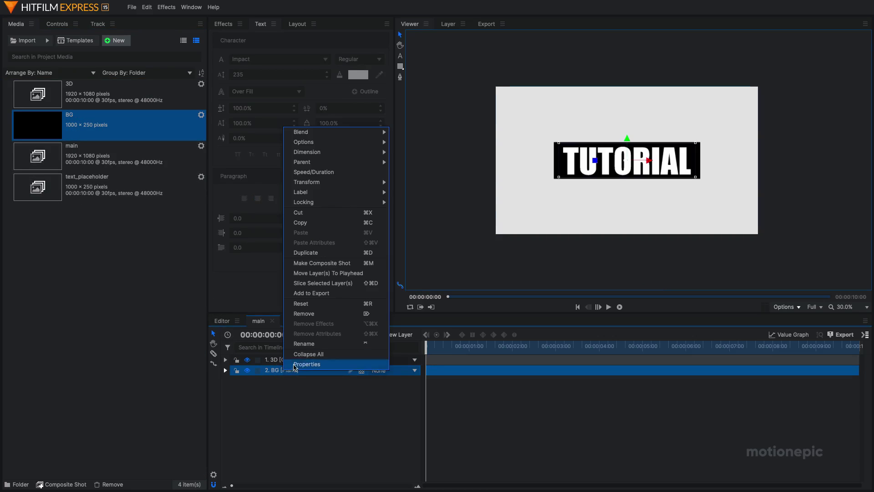
{"action": "left_click", "coordinate": [308, 344]}
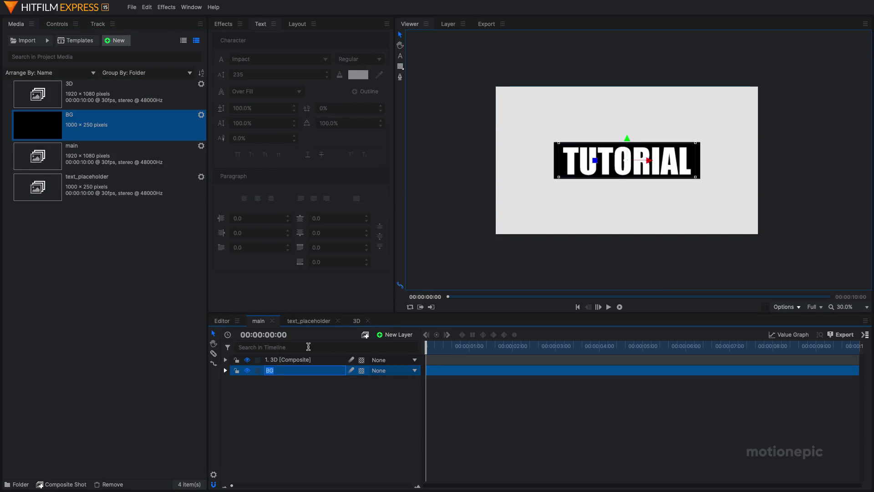
{"action": "type", "text": "Gradient"}
{"action": "key", "text": "Return"}
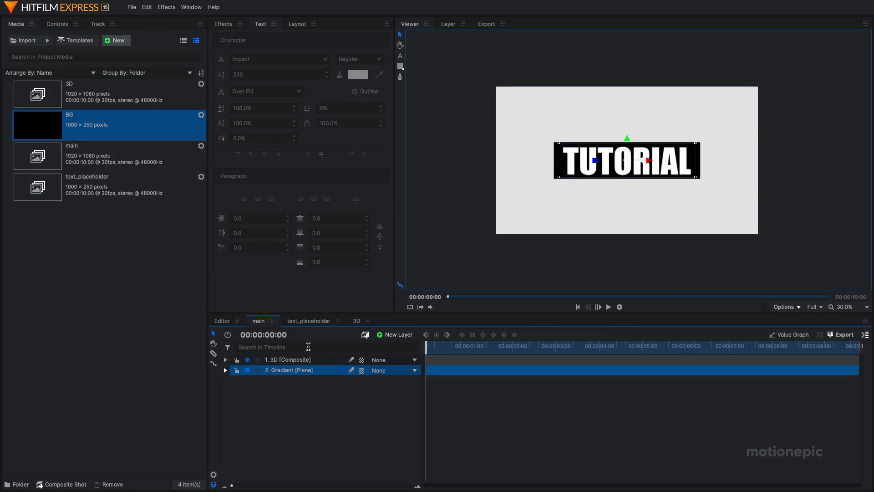
Step: Make a composite shot named Gradient Comp from the current timeline, moving the layer with it
{"action": "right_click", "coordinate": [281, 370]}
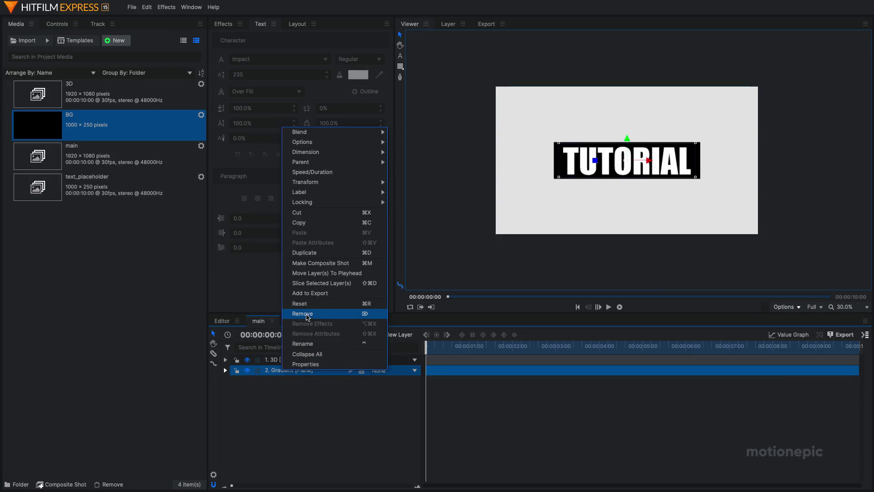
{"action": "left_click", "coordinate": [313, 264]}
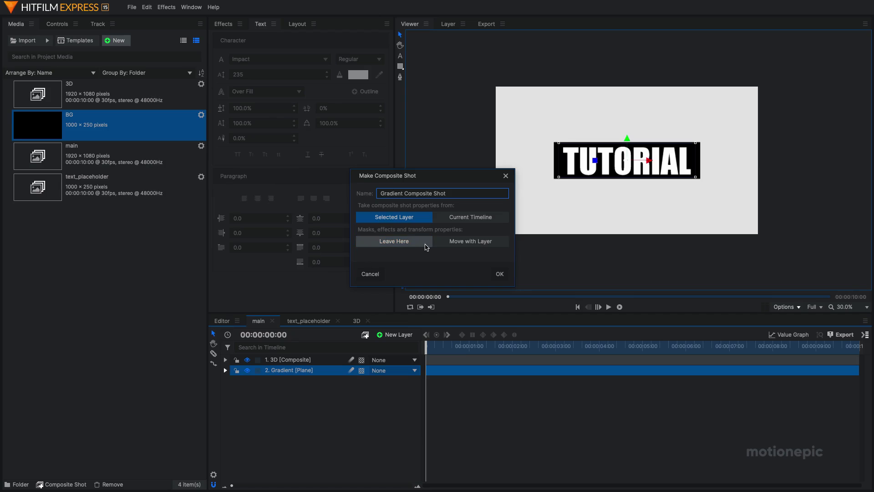
{"action": "left_click_drag", "start_coordinate": [459, 196], "coordinate": [420, 196]}
{"action": "key", "text": "BackSpace"}
{"action": "left_click", "coordinate": [455, 241]}
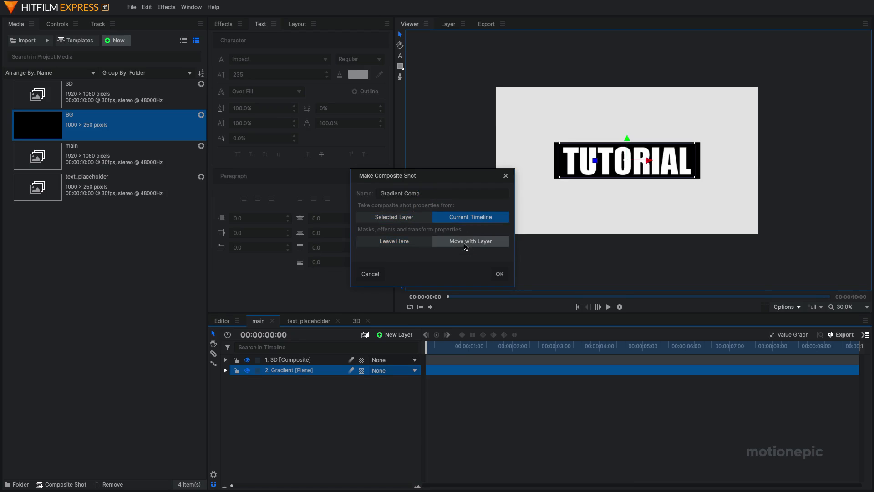
{"action": "left_click", "coordinate": [500, 274]}
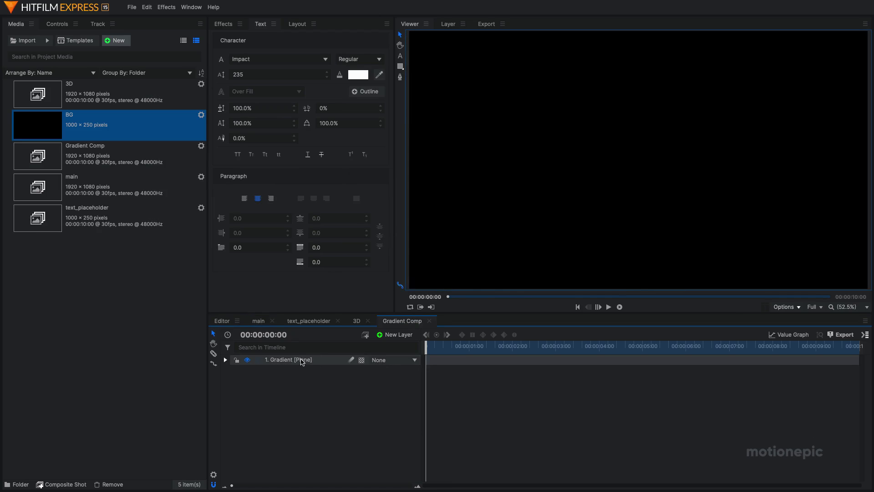
{"action": "scroll", "coordinate": [611, 184], "scroll_direction": "down", "scroll_amount": 3}
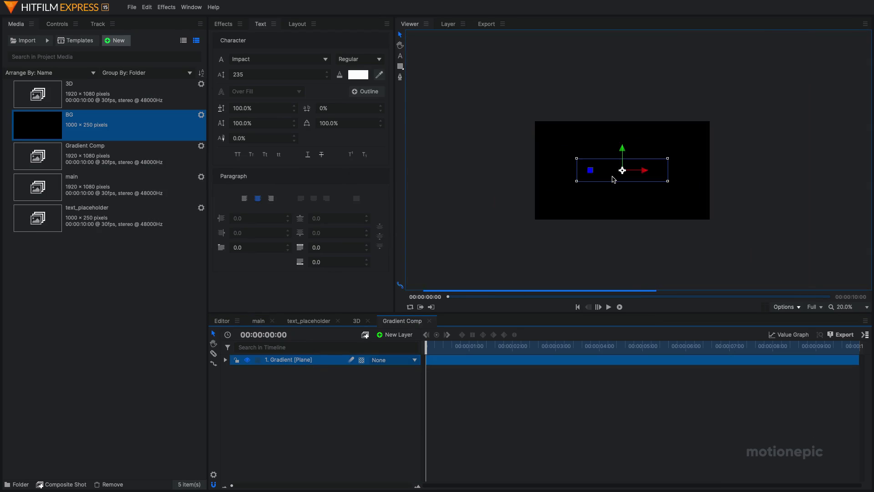
{"action": "scroll", "coordinate": [611, 184], "scroll_direction": "up", "scroll_amount": 1}
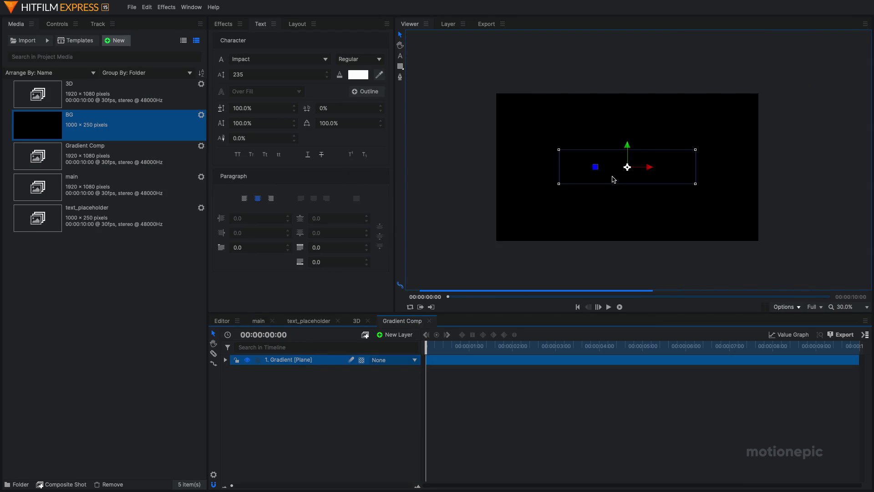
Step: Fit the Gradient layer to the frame using Transform > Fit To Frame
{"action": "right_click", "coordinate": [298, 368]}
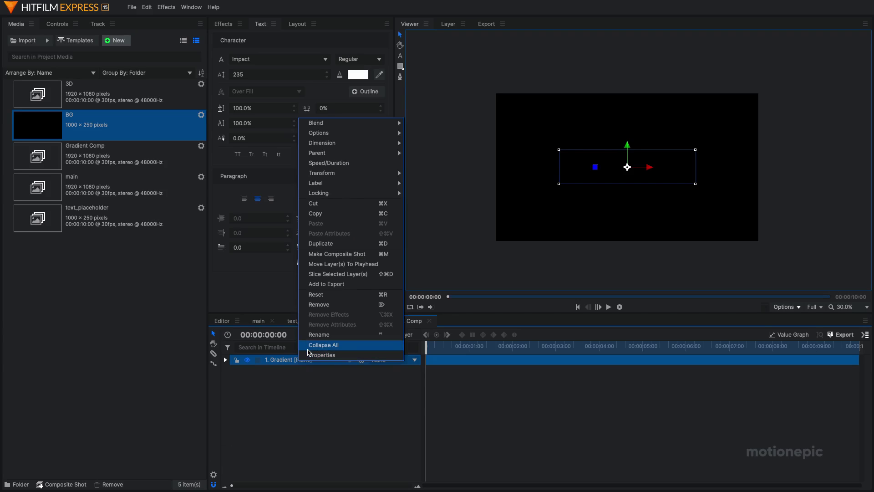
{"action": "left_click", "coordinate": [294, 416]}
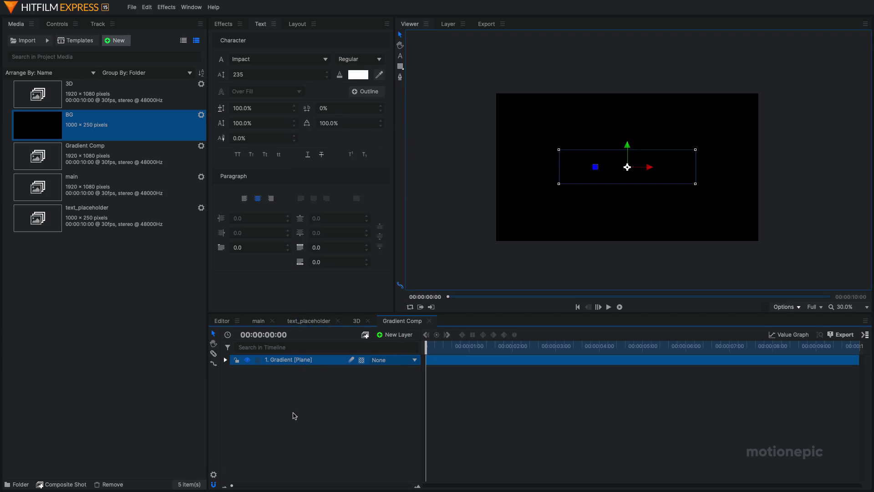
{"action": "right_click", "coordinate": [287, 364]}
{"action": "mouse_move", "coordinate": [357, 176]}
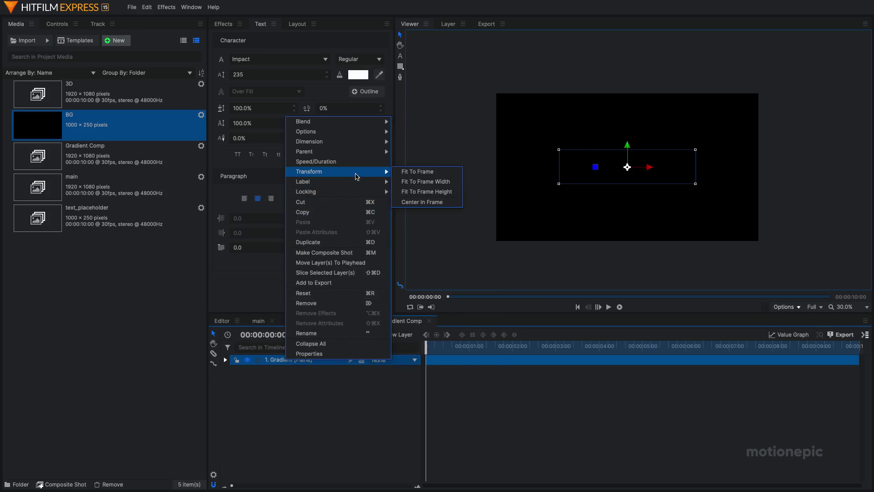
{"action": "left_click", "coordinate": [412, 172]}
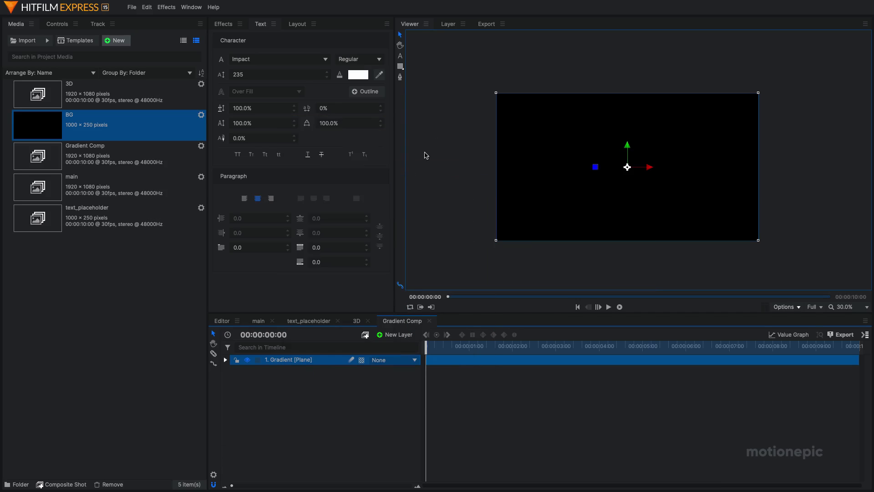
Step: Apply Color Gradient to the Gradient plane, running from the left edge to the right edge
{"action": "left_click", "coordinate": [225, 25]}
{"action": "left_click", "coordinate": [233, 38]}
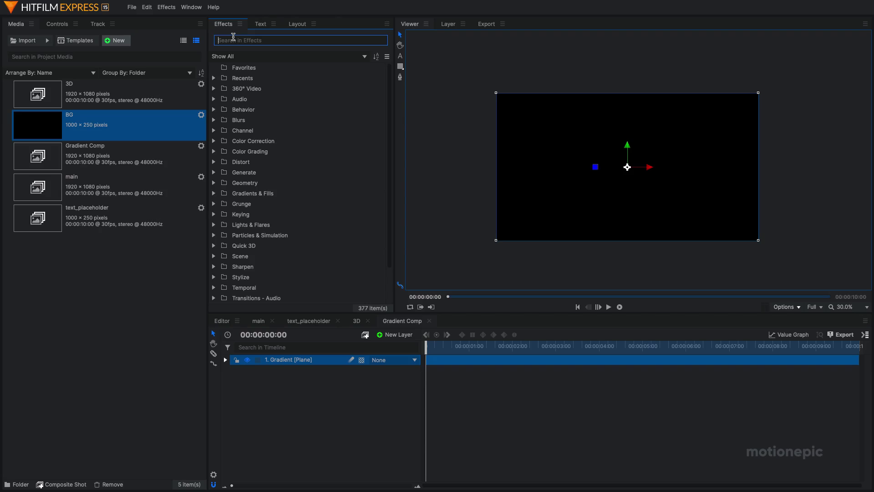
{"action": "type", "text": "grad"}
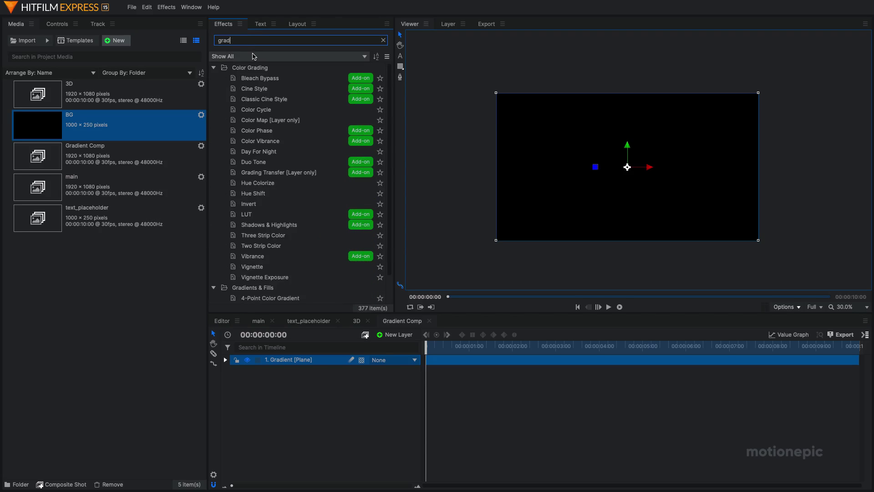
{"action": "type", "text": "color grad"}
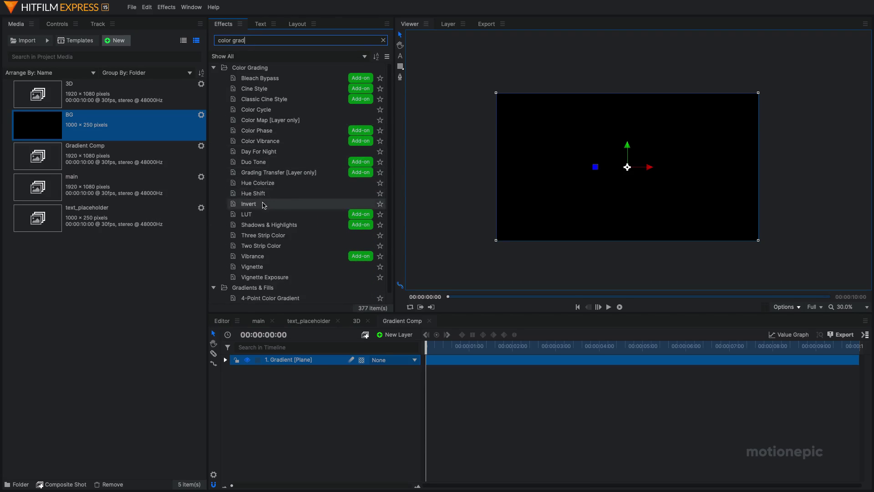
{"action": "scroll", "coordinate": [270, 253], "scroll_direction": "down", "scroll_amount": 1}
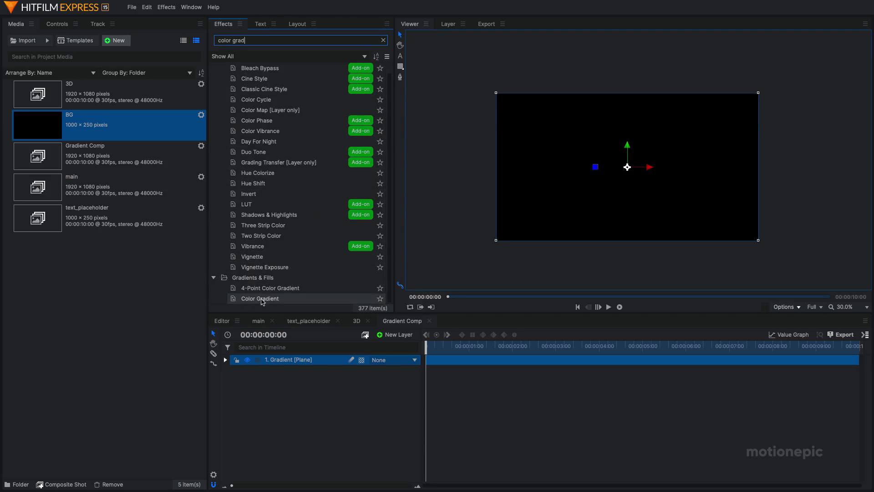
{"action": "left_click", "coordinate": [383, 299]}
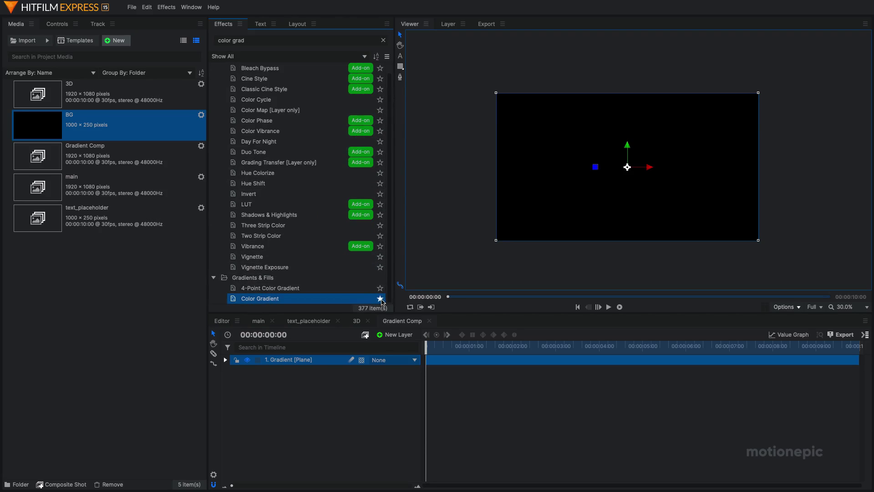
{"action": "left_click_drag", "start_coordinate": [262, 299], "coordinate": [295, 367]}
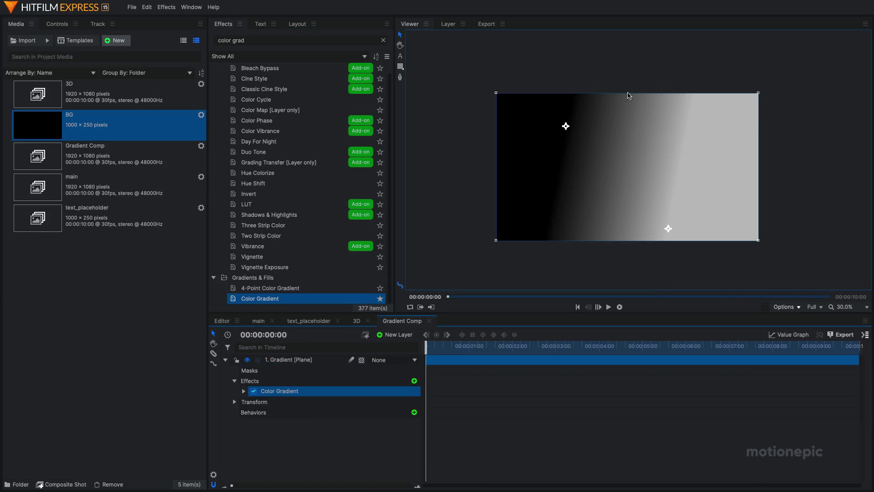
{"action": "left_click_drag", "start_coordinate": [566, 128], "coordinate": [497, 167]}
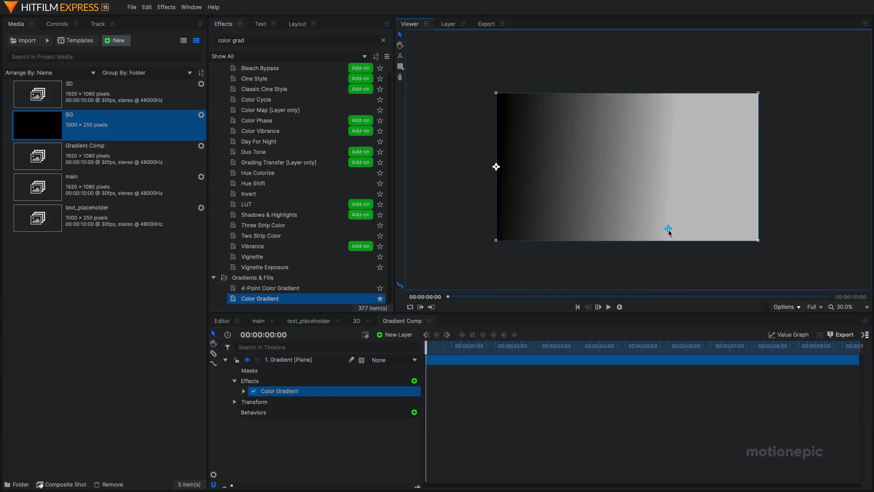
{"action": "left_click_drag", "start_coordinate": [668, 228], "coordinate": [759, 170]}
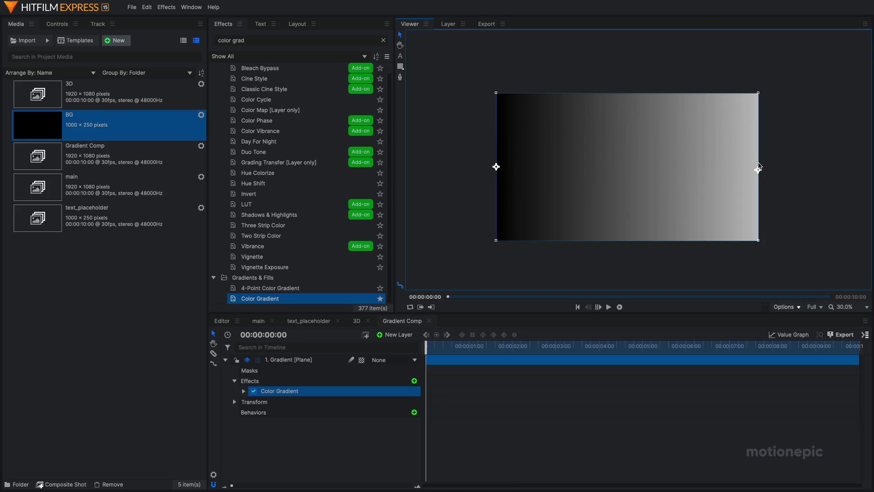
{"action": "left_click", "coordinate": [225, 360]}
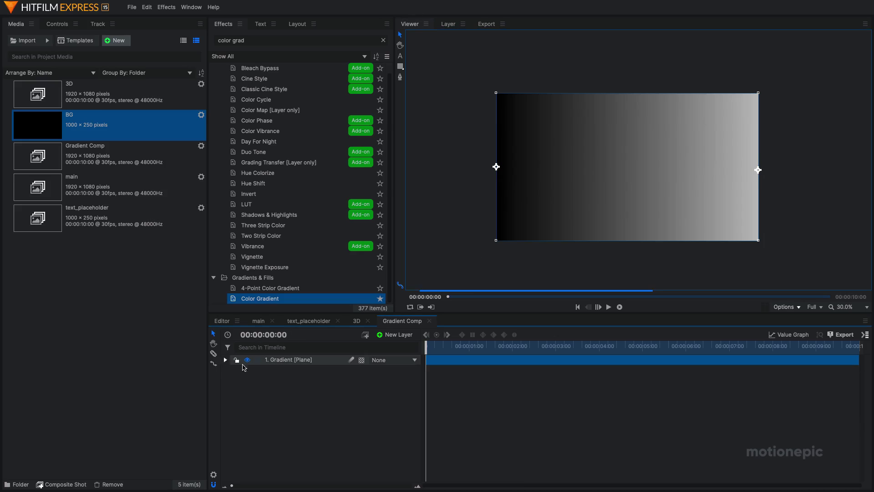
Step: Close the extra timelines and hide the Gradient Comp layer in main
{"action": "left_click", "coordinate": [430, 322]}
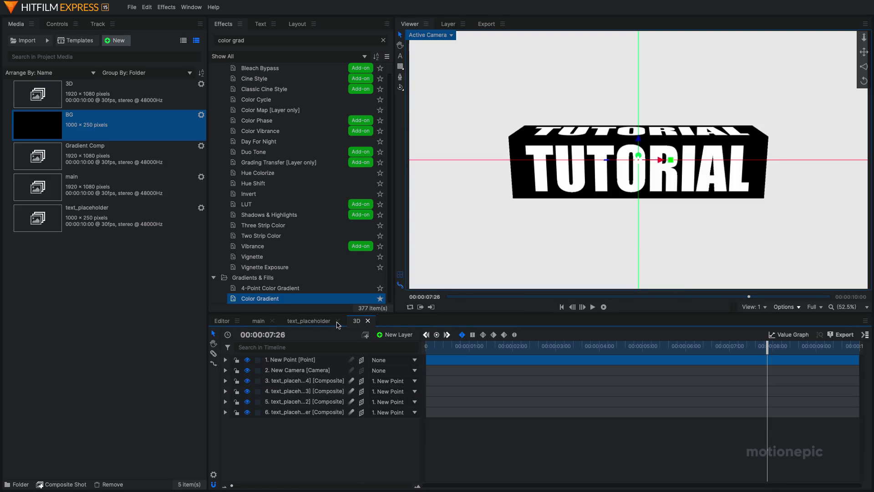
{"action": "left_click", "coordinate": [338, 321]}
{"action": "left_click", "coordinate": [302, 321]}
{"action": "left_click", "coordinate": [256, 373]}
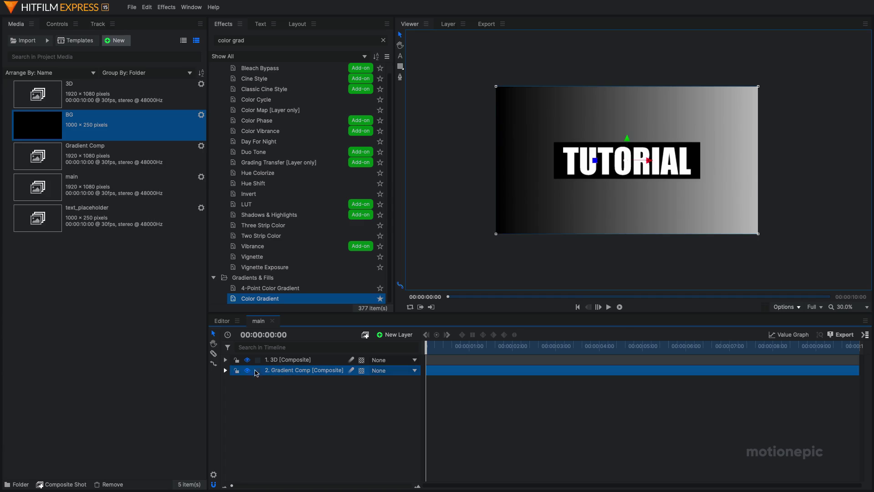
{"action": "left_click", "coordinate": [247, 370]}
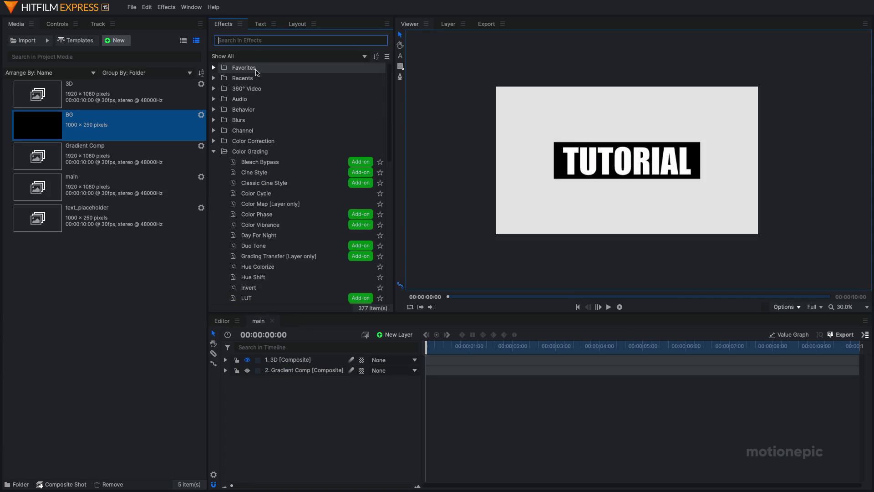
Step: Add Time Displacement to the 3D layer with Gradient Comp as source, then scrub to preview
{"action": "type", "text": "time dis"}
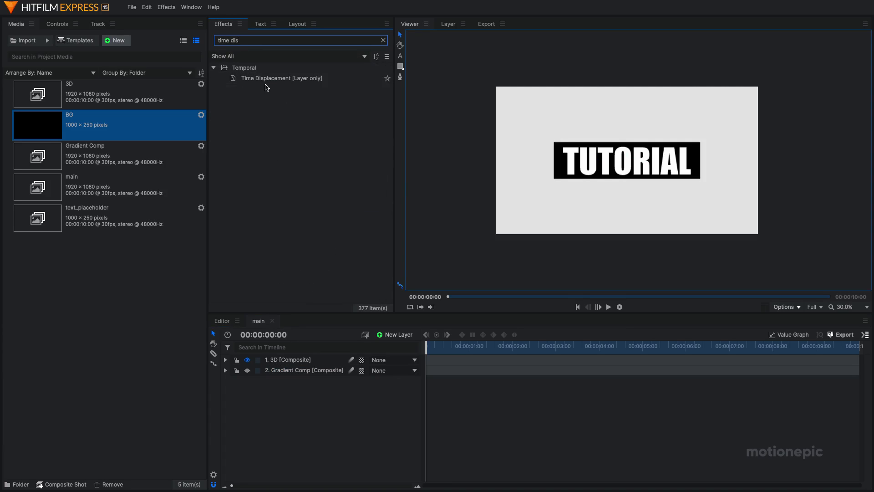
{"action": "left_click", "coordinate": [251, 80]}
{"action": "left_click", "coordinate": [261, 80]}
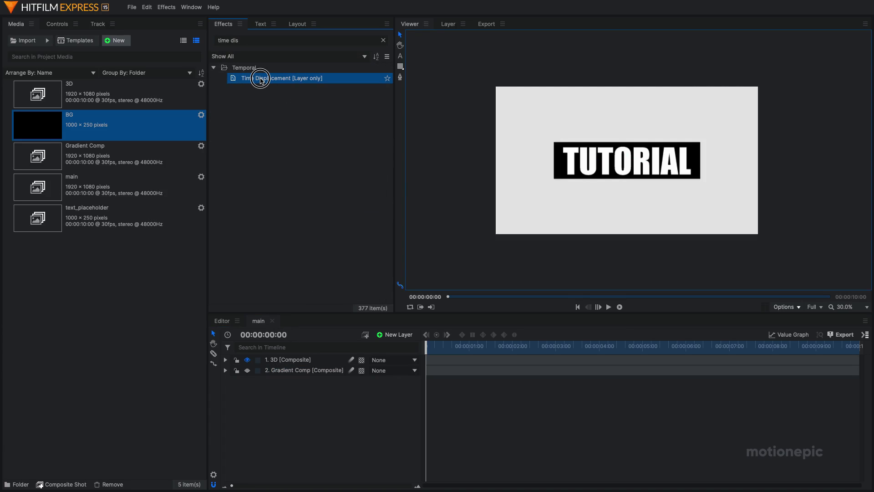
{"action": "left_click_drag", "start_coordinate": [261, 80], "coordinate": [283, 362]}
{"action": "left_click", "coordinate": [244, 391]}
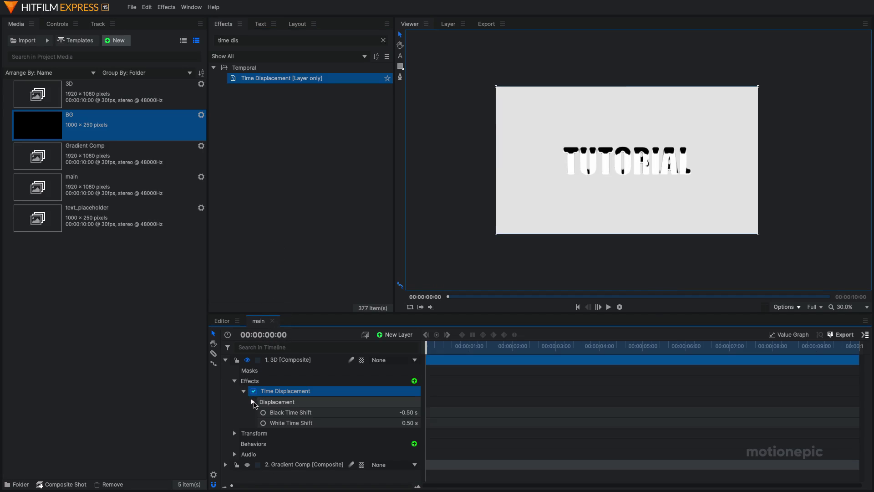
{"action": "left_click", "coordinate": [253, 401]}
{"action": "left_click", "coordinate": [366, 412]}
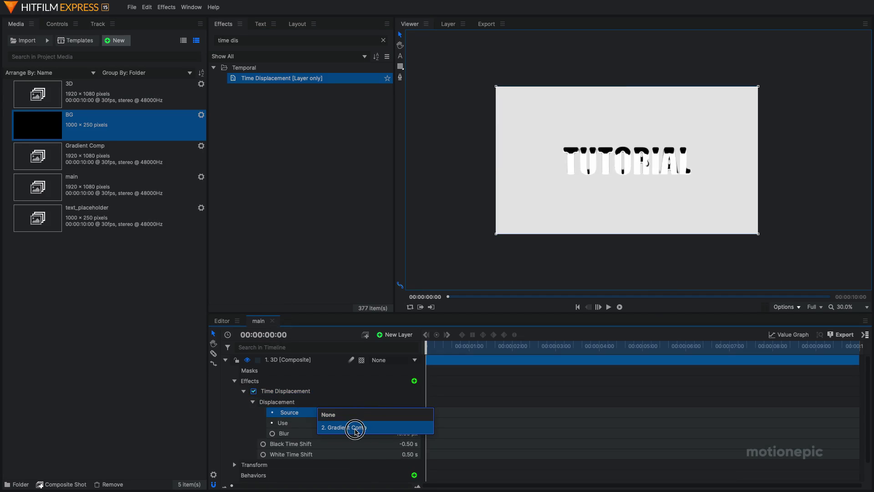
{"action": "left_click", "coordinate": [355, 428]}
{"action": "left_click_drag", "start_coordinate": [451, 352], "coordinate": [543, 355]}
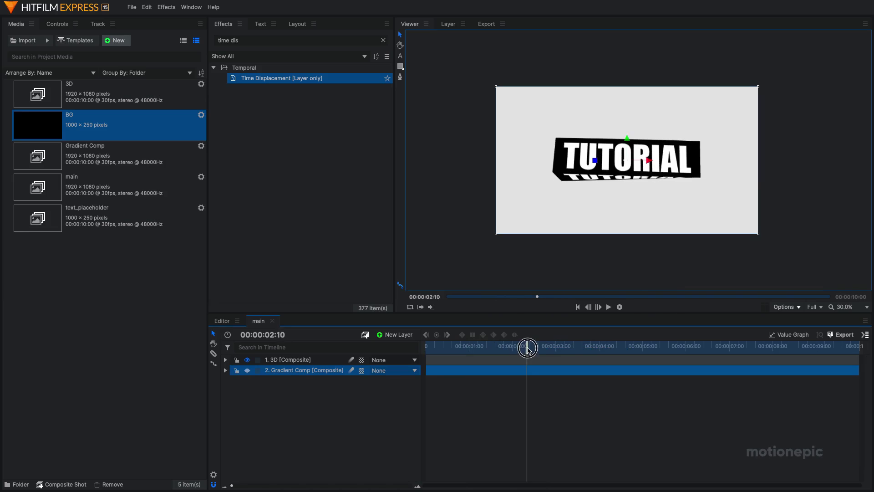
{"action": "left_click_drag", "start_coordinate": [523, 353], "coordinate": [553, 353]}
Step: In Safari, highlight the Black/White Time Shift explanation on the Time Displacement manual page
{"action": "key", "text": "super+Tab"}
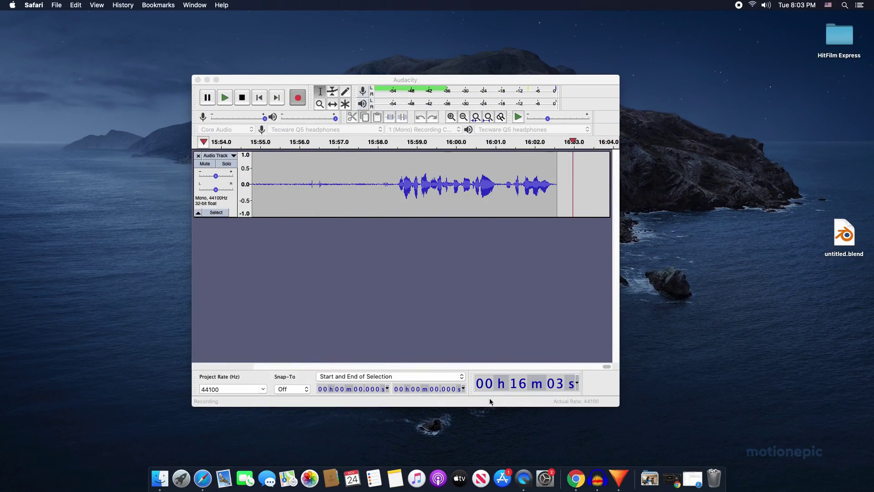
{"action": "left_click", "coordinate": [203, 478]}
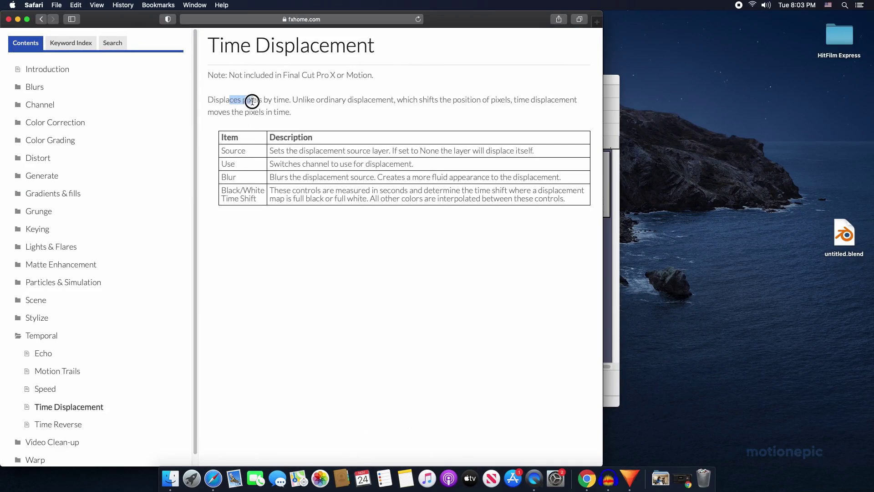
{"action": "left_click_drag", "start_coordinate": [252, 101], "coordinate": [282, 103]}
{"action": "left_click_drag", "start_coordinate": [222, 191], "coordinate": [237, 192]}
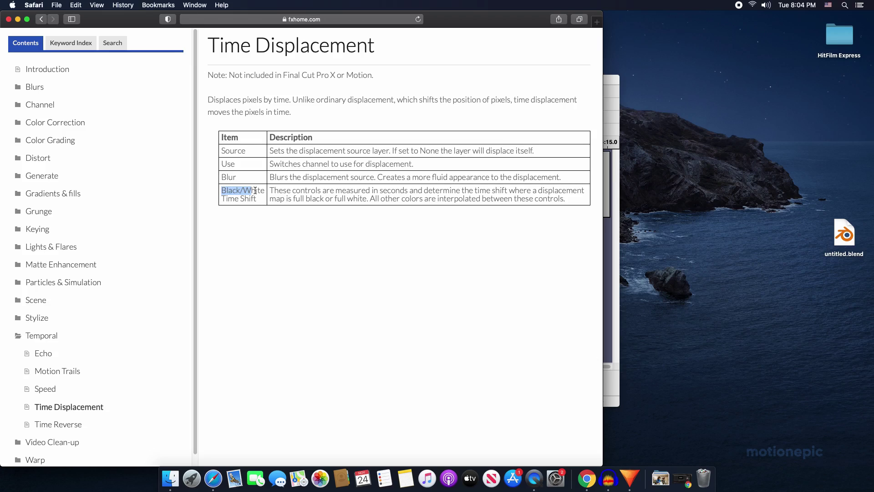
{"action": "left_click_drag", "start_coordinate": [279, 191], "coordinate": [459, 191]}
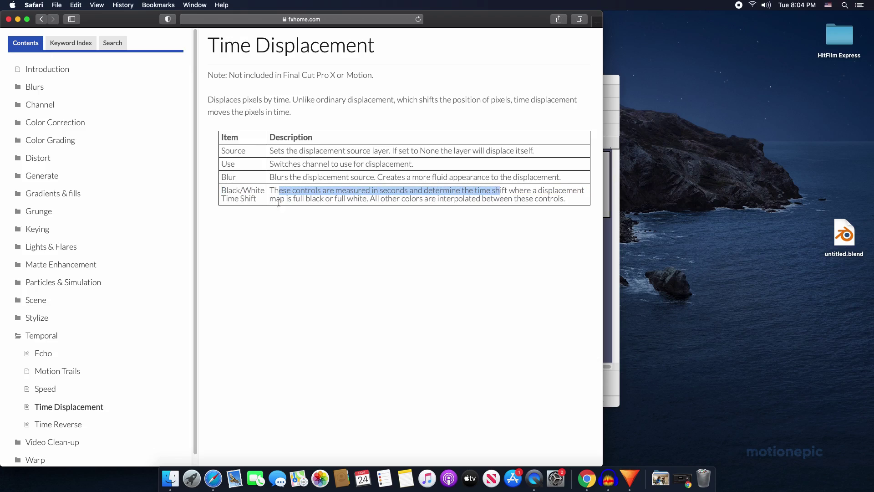
{"action": "left_click_drag", "start_coordinate": [276, 201], "coordinate": [303, 203]}
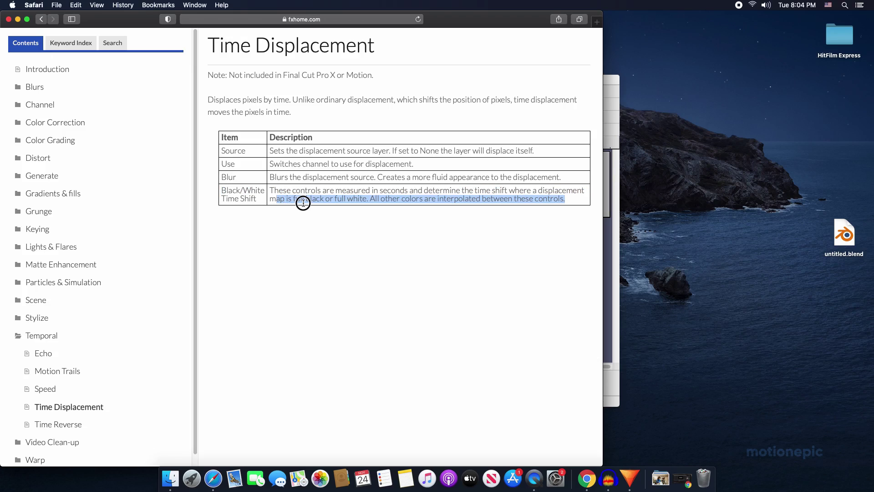
{"action": "left_click", "coordinate": [338, 202]}
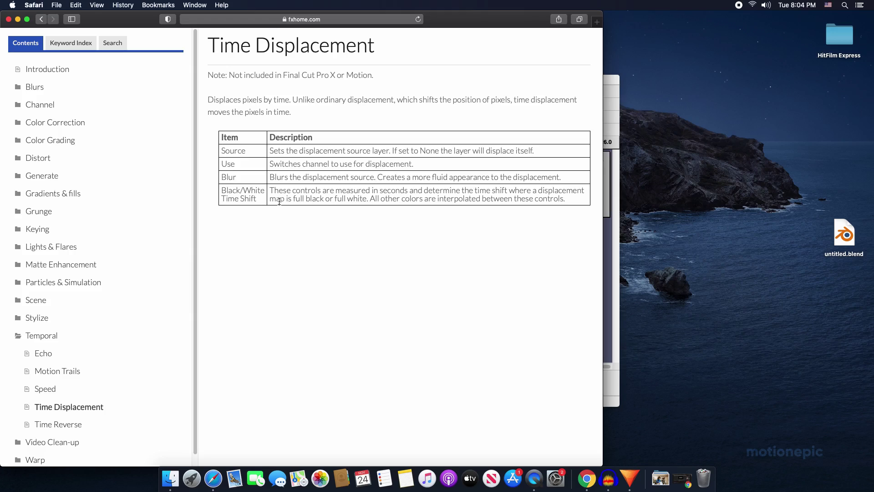
{"action": "left_click", "coordinate": [334, 201]}
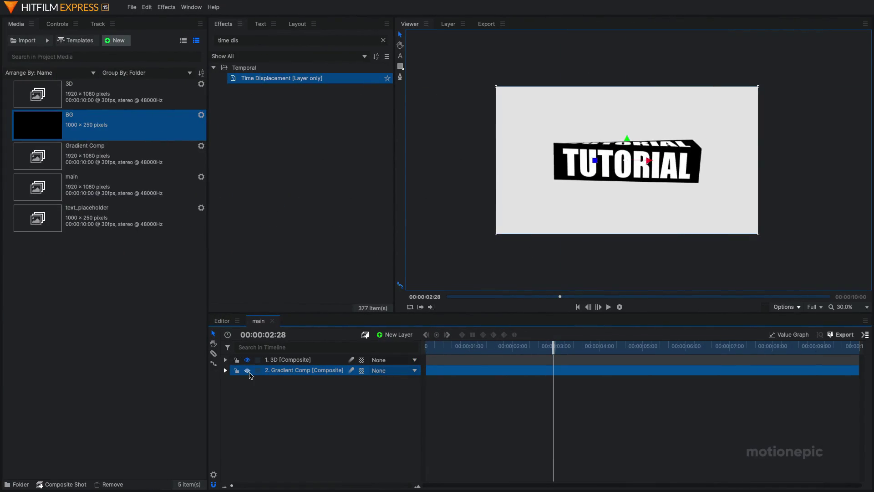
Step: Temporarily show Gradient Comp and scrub to 00:00:02:28 to inspect the displacement
{"action": "left_click", "coordinate": [248, 371]}
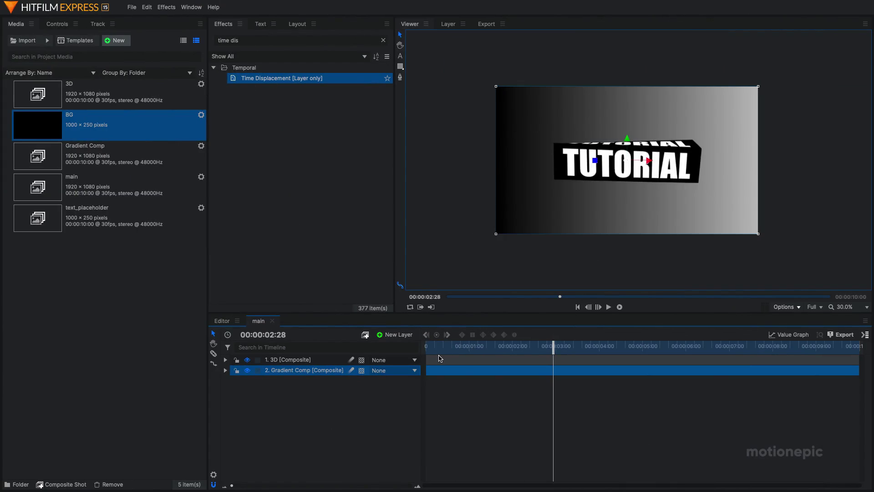
{"action": "left_click_drag", "start_coordinate": [462, 351], "coordinate": [579, 352]}
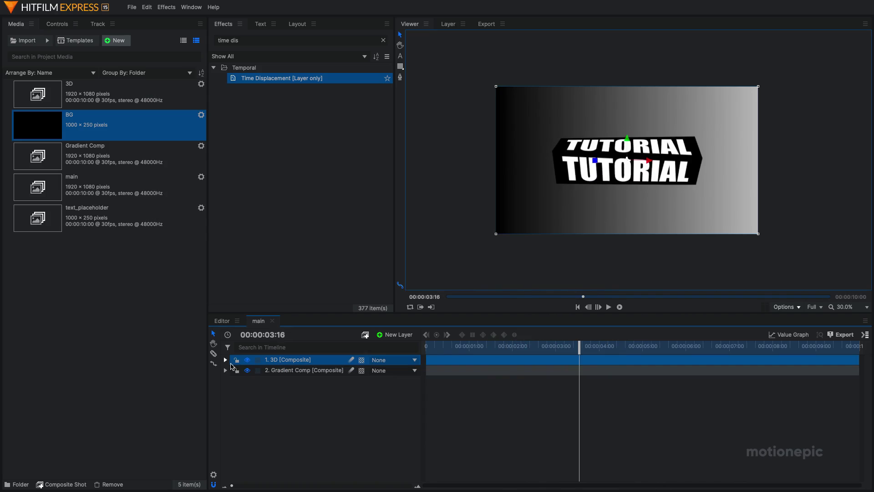
{"action": "left_click", "coordinate": [247, 370]}
Step: Set Black/White Time Shift to -1.00 s / 1.00 s and review at 00:00:02:23
{"action": "left_click", "coordinate": [224, 360]}
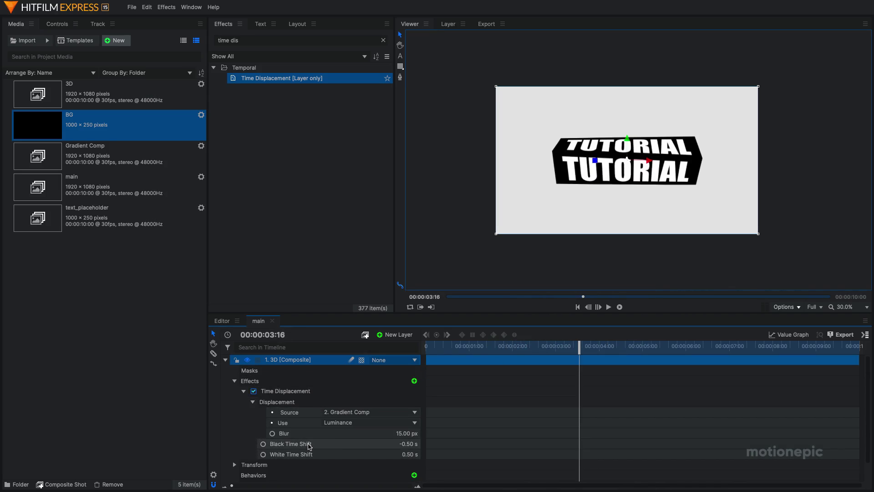
{"action": "mouse_move", "coordinate": [402, 454]}
{"action": "left_mouse_down"}
{"action": "mouse_move", "coordinate": [421, 453]}
{"action": "mouse_move", "coordinate": [395, 444]}
{"action": "left_mouse_up"}
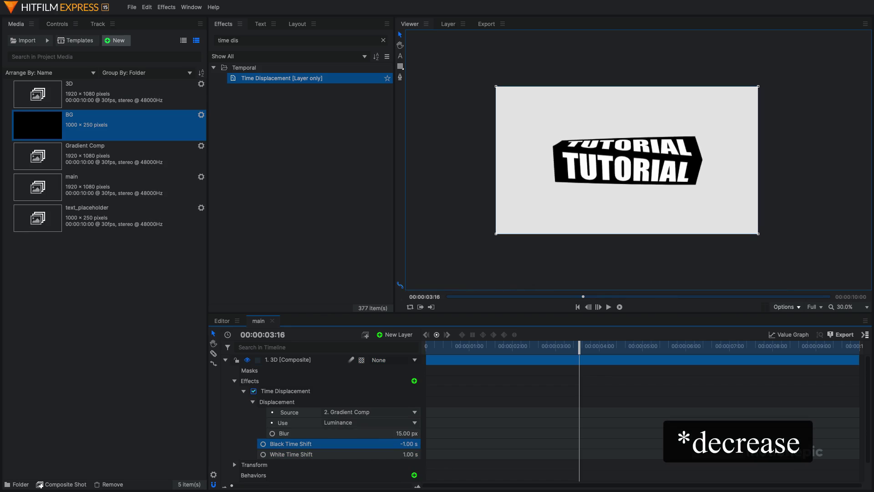
{"action": "left_click_drag", "start_coordinate": [466, 349], "coordinate": [634, 349]}
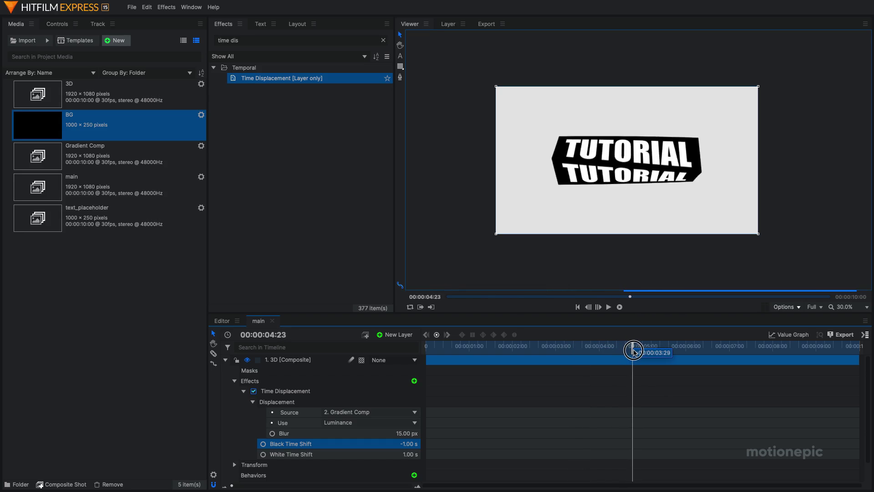
Step: Open the 3D composite from the Media panel for editing
{"action": "left_click", "coordinate": [225, 360]}
{"action": "left_click", "coordinate": [256, 407]}
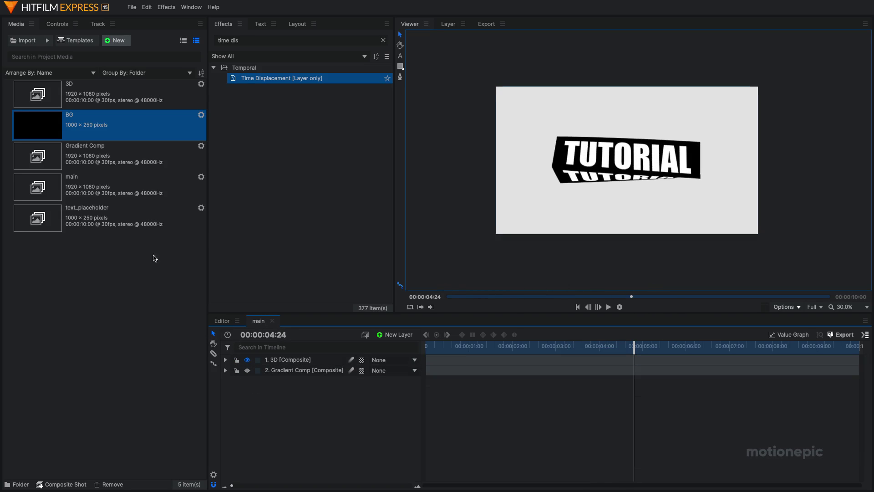
{"action": "left_click", "coordinate": [79, 106]}
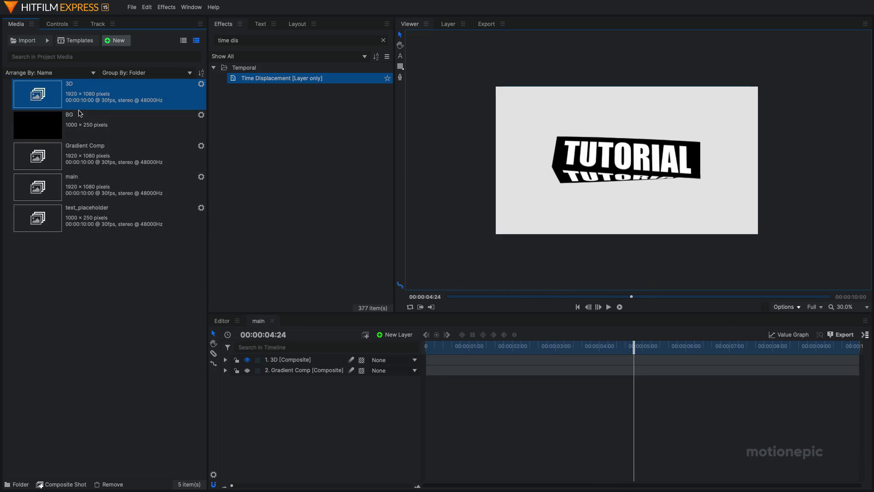
{"action": "double_click", "coordinate": [79, 108]}
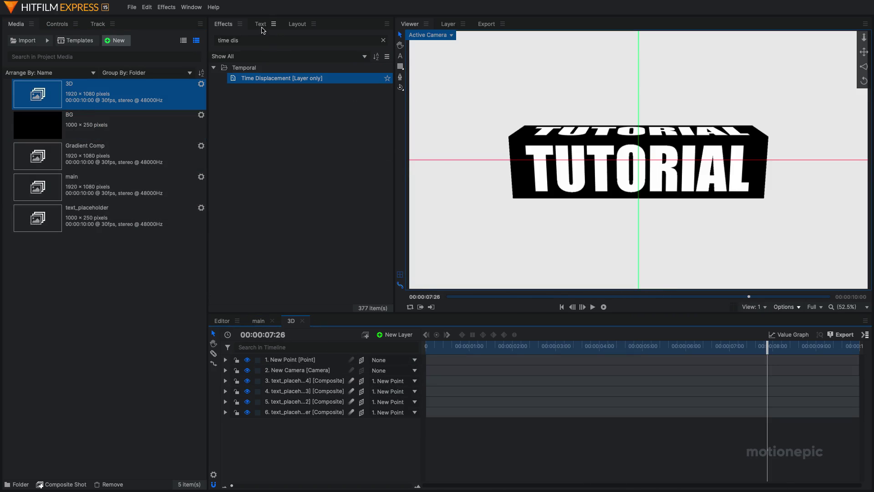
Step: Apply the Invert effect to text face layers 5 and 4
{"action": "left_click", "coordinate": [298, 414]}
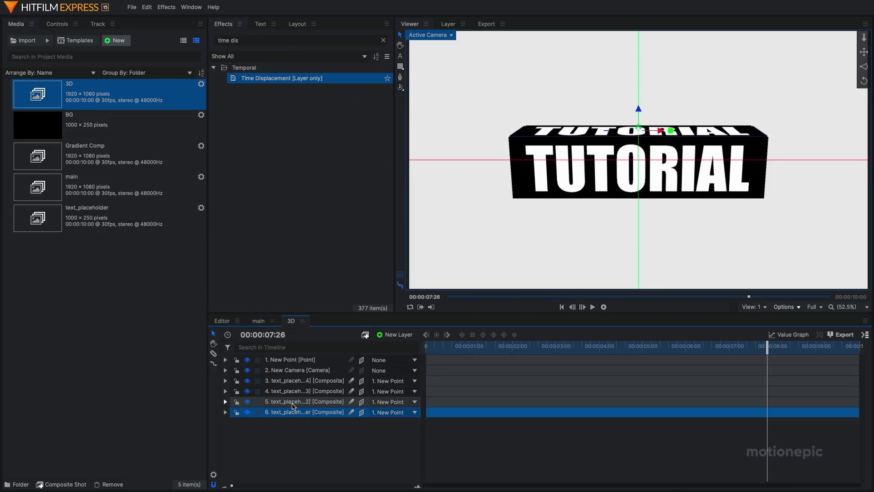
{"action": "left_click", "coordinate": [293, 405]}
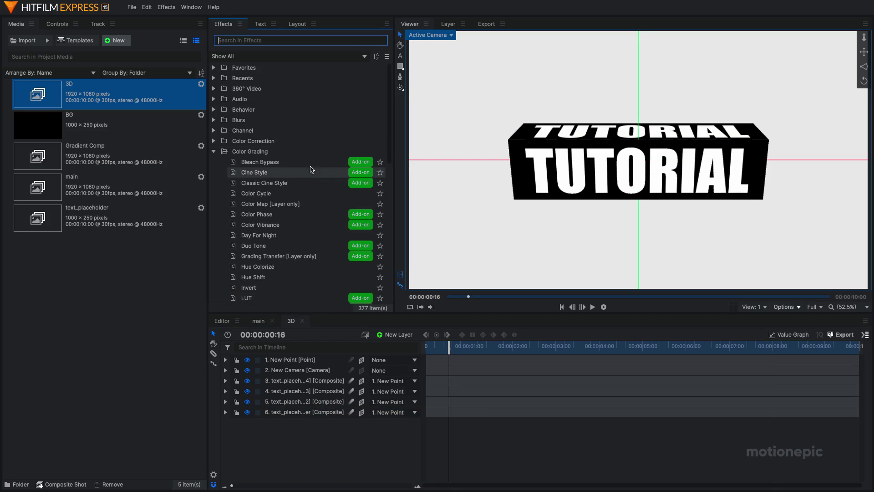
{"action": "type", "text": "inn"}
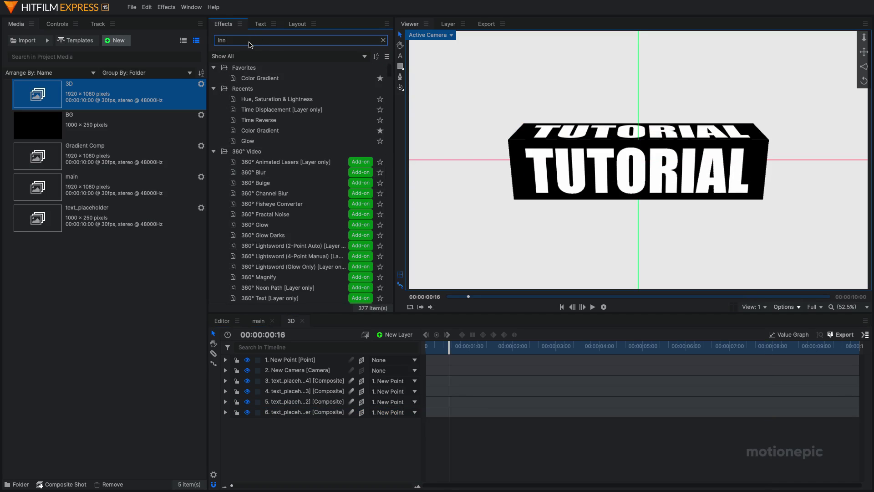
{"action": "type", "text": "e"}
{"action": "left_click_drag", "start_coordinate": [246, 78], "coordinate": [303, 404]}
{"action": "left_click_drag", "start_coordinate": [469, 351], "coordinate": [708, 350]}
{"action": "left_click", "coordinate": [225, 402]}
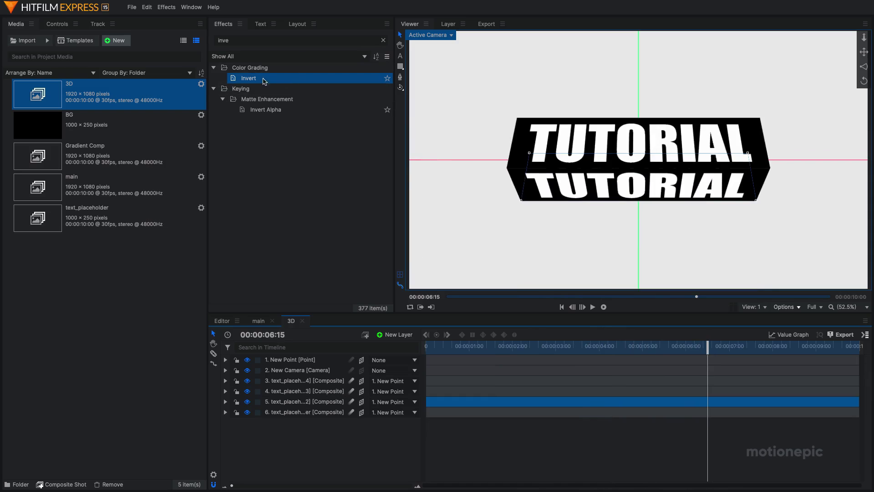
{"action": "left_click_drag", "start_coordinate": [264, 81], "coordinate": [505, 151]}
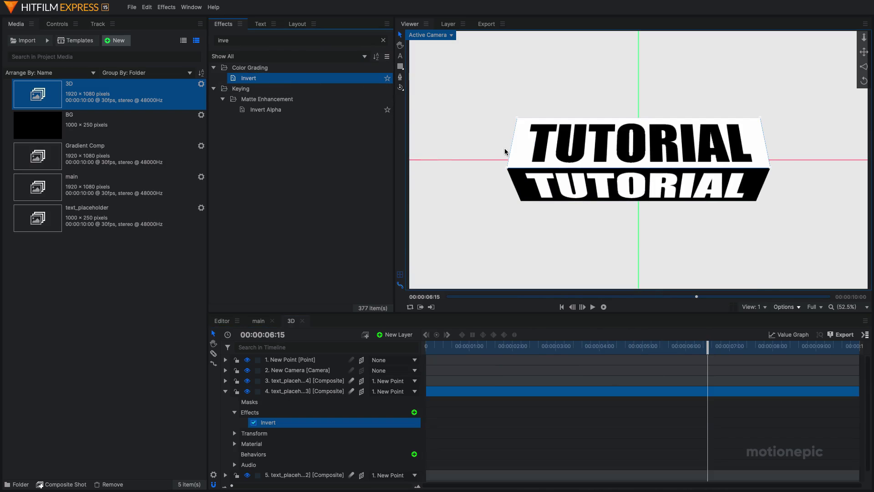
Step: In the main comp, scrub from 00:00:01:27 to 00:00:02:03 to view the alternating faces
{"action": "left_click", "coordinate": [259, 320]}
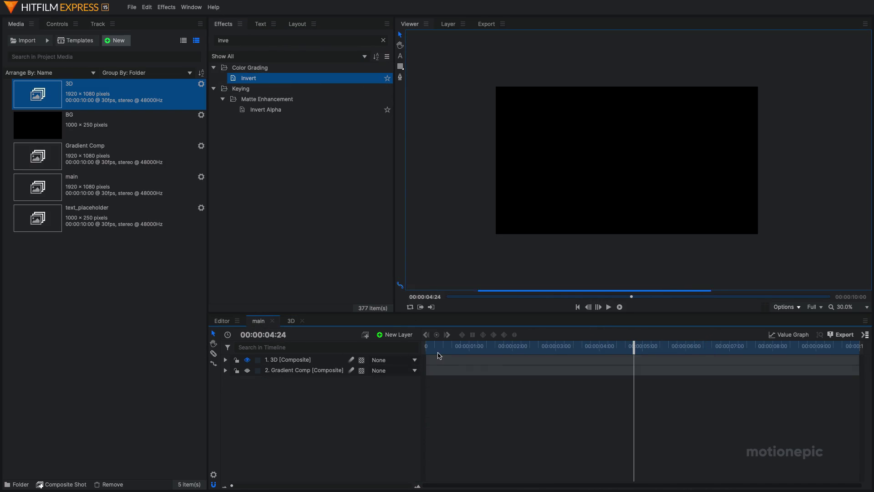
{"action": "left_click_drag", "start_coordinate": [441, 348], "coordinate": [475, 334]}
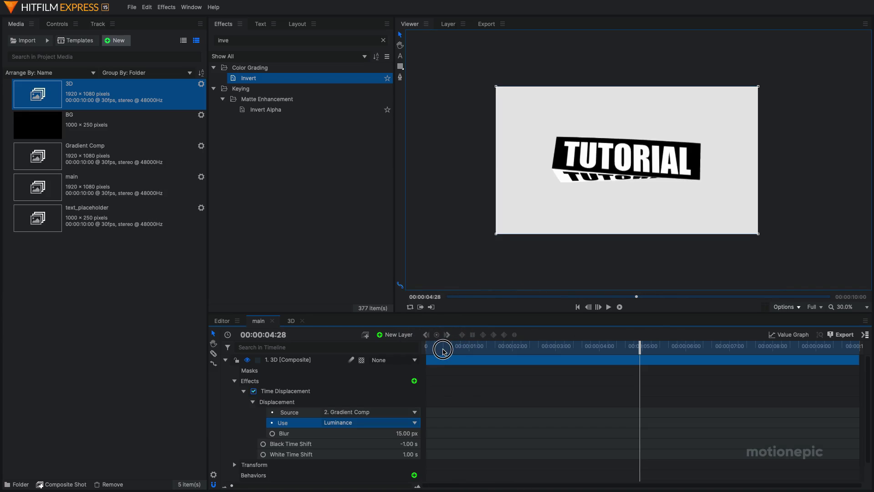
{"action": "left_click_drag", "start_coordinate": [444, 350], "coordinate": [628, 361]}
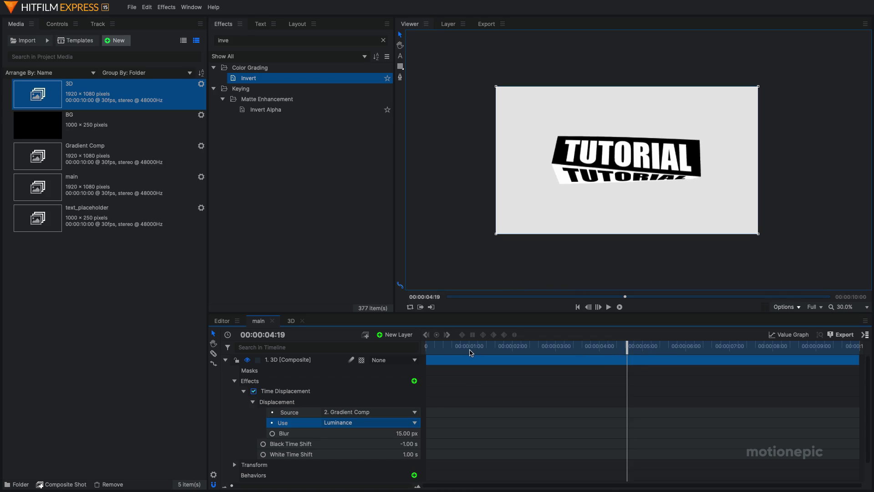